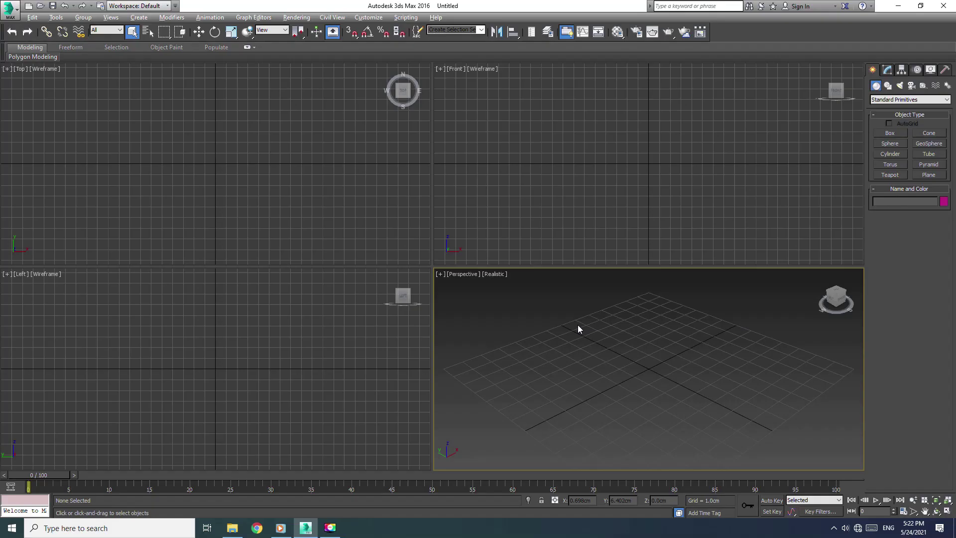
# Drag out a box primitive in the maximized Perspective viewport.
pyautogui.hotkey('alt', 'w')
pyautogui.click(889, 133)
pyautogui.moveTo(205, 204); pyautogui.dragTo(779, 405)
pyautogui.click(722, 282)
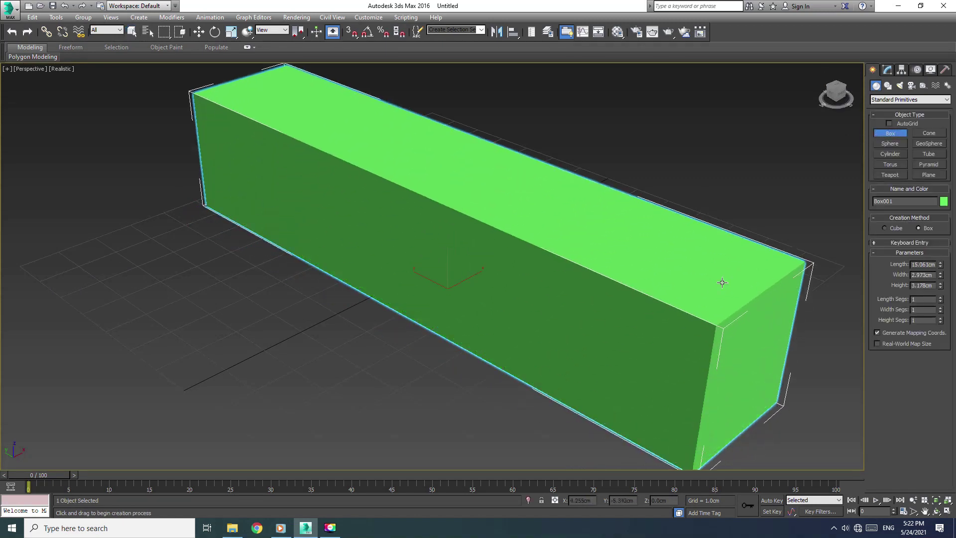
# Set the box to Length 250 cm, Width 50 cm and Height 50 cm.
pyautogui.doubleClick(929, 265)
pyautogui.write('250')
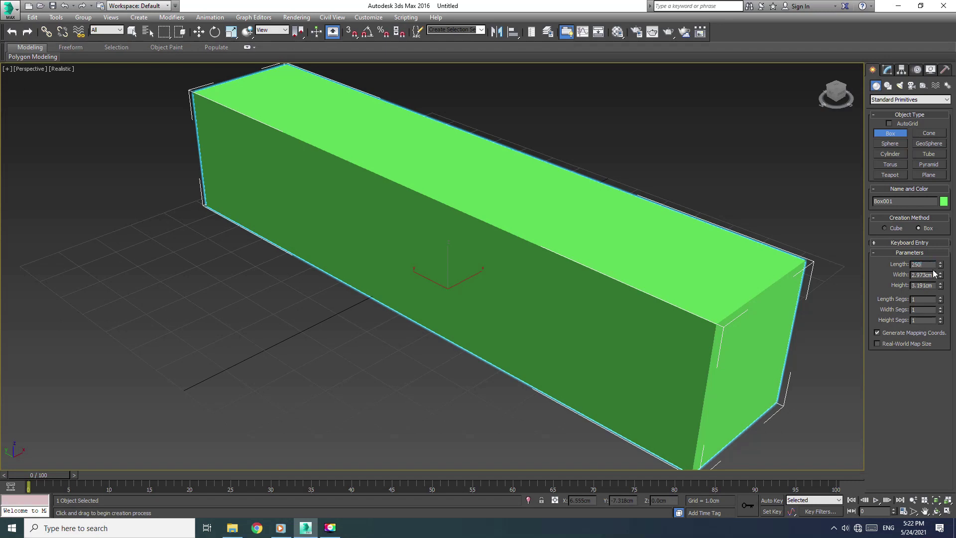
pyautogui.doubleClick(933, 275)
pyautogui.write('50')
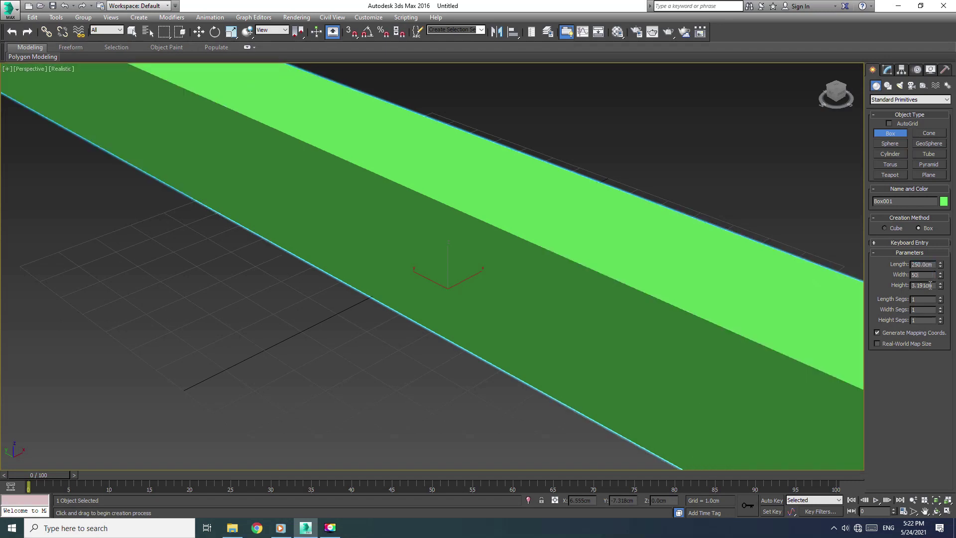
pyautogui.doubleClick(931, 285)
pyautogui.write('50')
pyautogui.press('Return')
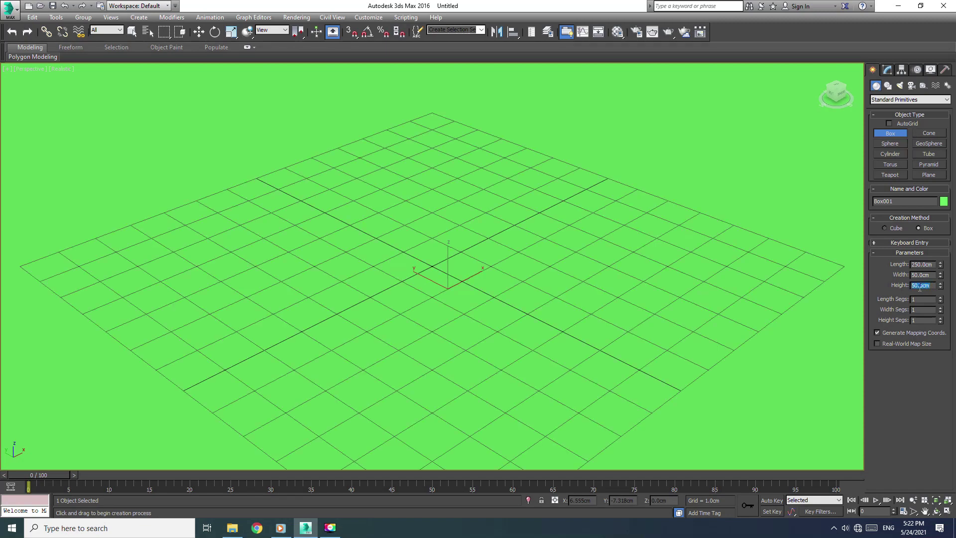
pyautogui.scroll(-3, 648, 304)
pyautogui.scroll(-3, 580, 254)
pyautogui.scroll(-1, 534, 273)
pyautogui.scroll(-2, 533, 274)
pyautogui.scroll(-2, 523, 256)
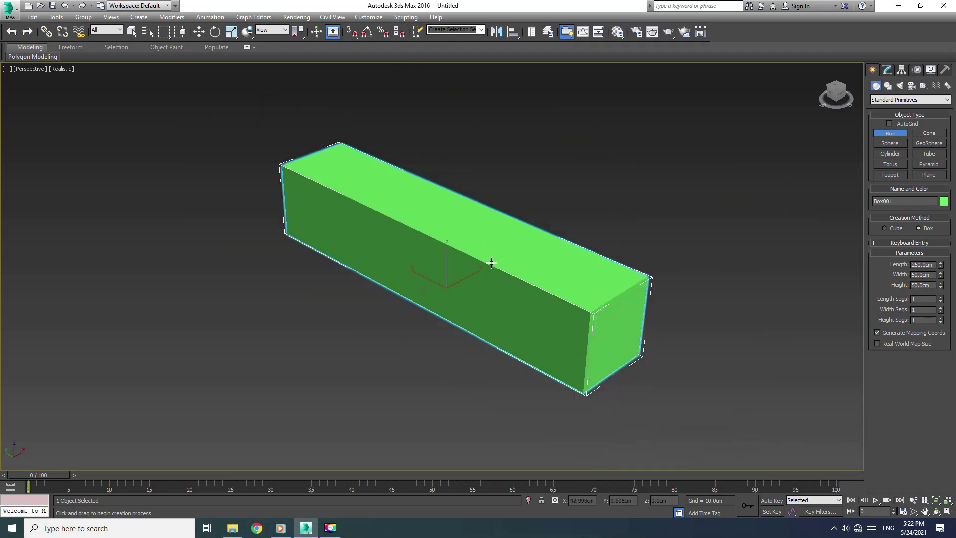
# Convert the box to an editable poly and select its top and end faces.
pyautogui.rightClick(491, 262)
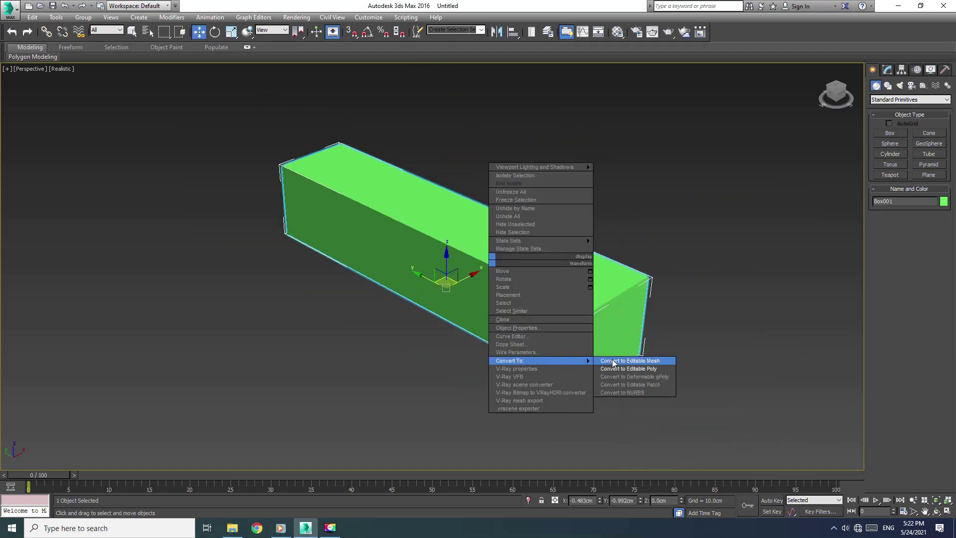
pyautogui.click(670, 370)
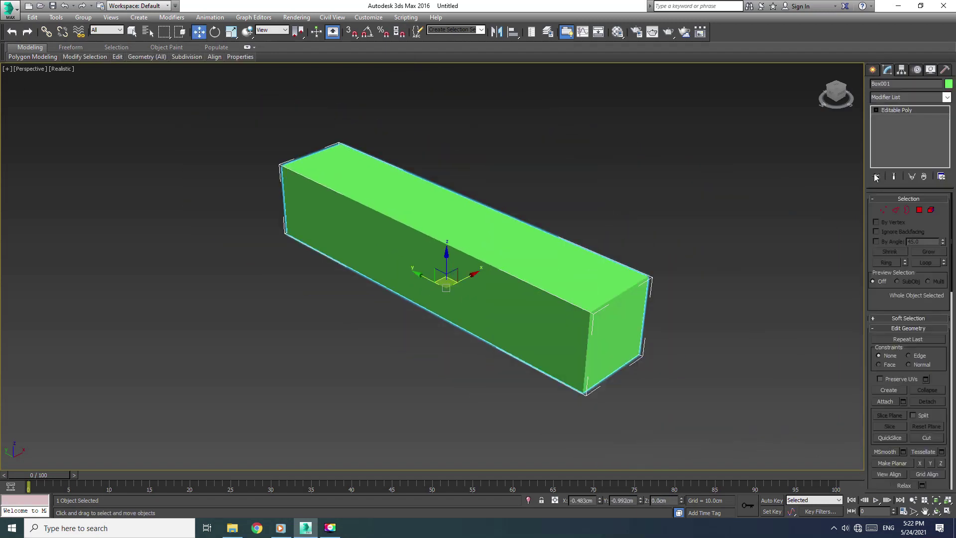
pyautogui.click(919, 211)
pyautogui.click(586, 271)
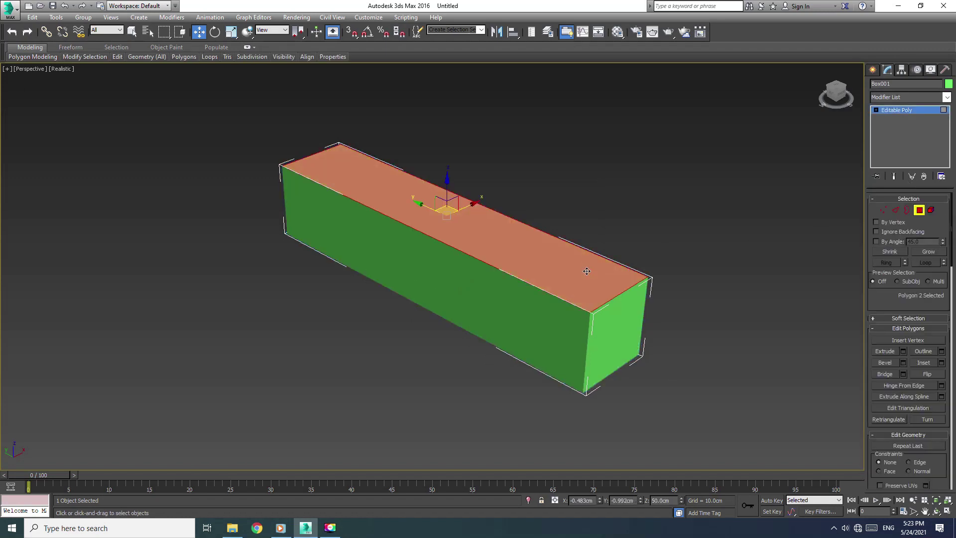
pyautogui.keyDown('ctrl'); pyautogui.click(597, 333); pyautogui.keyUp('ctrl')
# Add a long side face and detach all three faces as Object001.
pyautogui.keyDown('alt'); pyautogui.moveTo(442, 359); pyautogui.dragTo(477, 301, button='middle'); pyautogui.keyUp('alt')
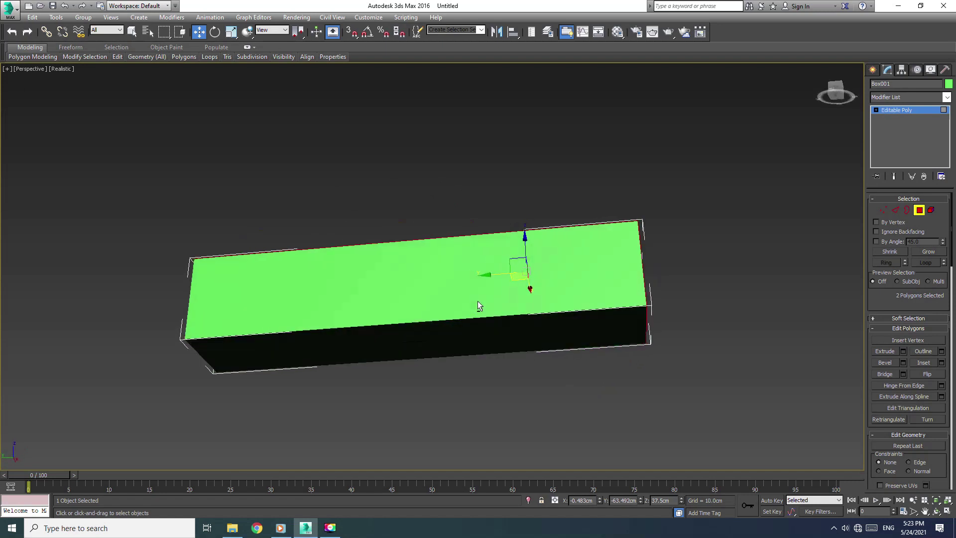
pyautogui.keyDown('ctrl'); pyautogui.click(468, 328); pyautogui.keyUp('ctrl')
pyautogui.keyDown('alt'); pyautogui.moveTo(537, 284); pyautogui.dragTo(505, 339, button='middle'); pyautogui.keyUp('alt')
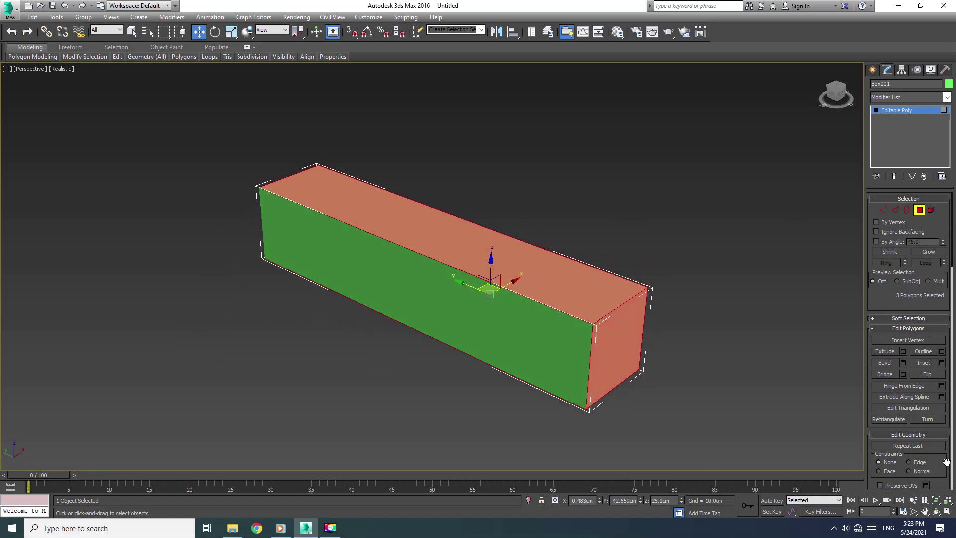
pyautogui.scroll(-1, 906, 391)
pyautogui.scroll(-1, 907, 391)
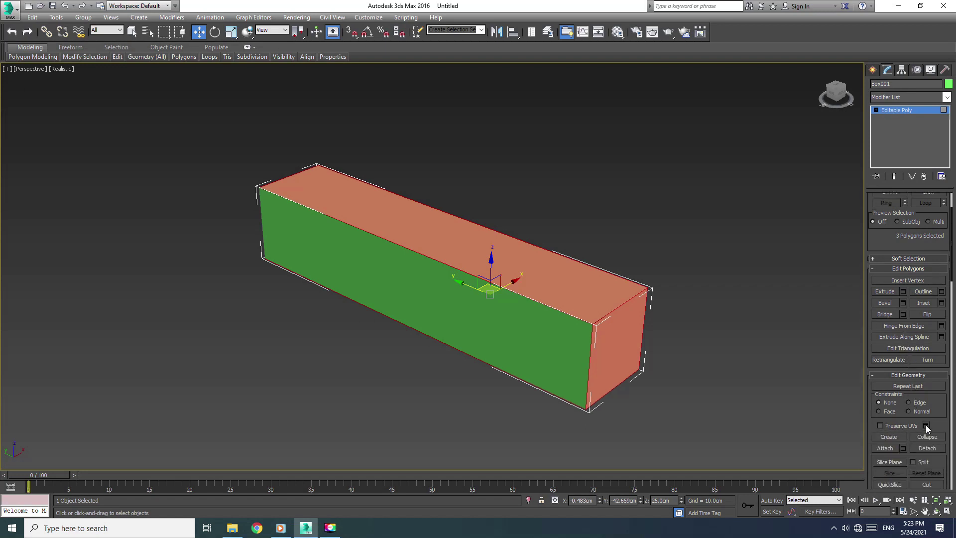
pyautogui.click(927, 448)
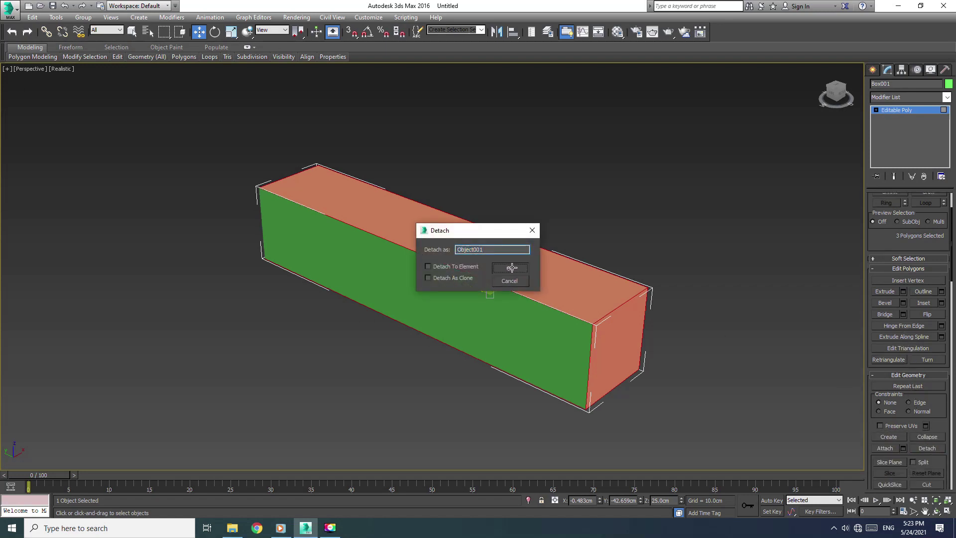
pyautogui.click(512, 267)
pyautogui.click(877, 110)
pyautogui.click(788, 160)
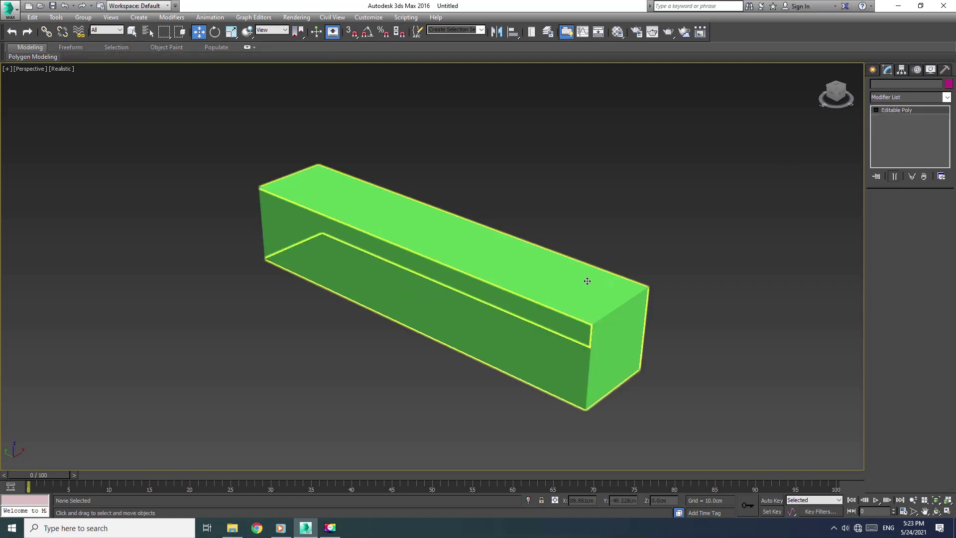
# Reselect the remaining box piece, Box001, from a more frontal view.
pyautogui.click(587, 281)
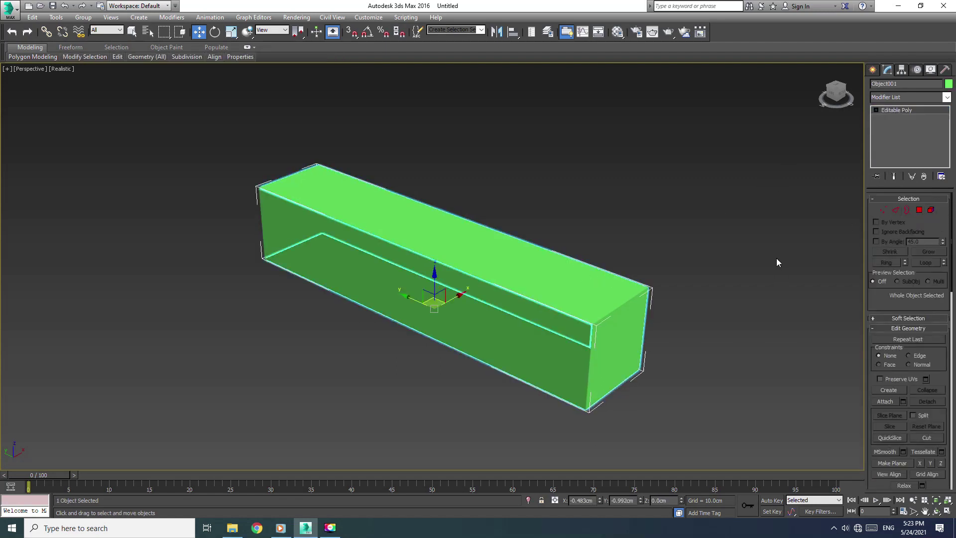
pyautogui.moveTo(382, 349)
pyautogui.keyDown('alt'); pyautogui.mouseDown(button='middle')
pyautogui.moveTo(410, 342)
pyautogui.moveTo(377, 346)
pyautogui.mouseUp(button='middle'); pyautogui.keyUp('alt')
pyautogui.click(377, 346)
pyautogui.click(229, 265)
# Delete Box001's front and end polygons, then select the detached shell Object001.
pyautogui.click(919, 210)
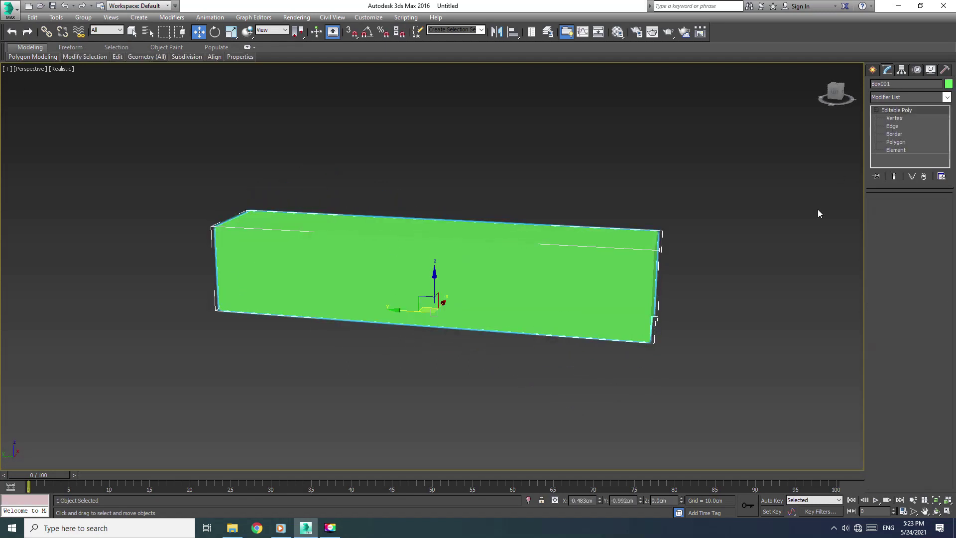
pyautogui.moveTo(479, 297); pyautogui.dragTo(414, 381)
pyautogui.moveTo(750, 147); pyautogui.dragTo(410, 408)
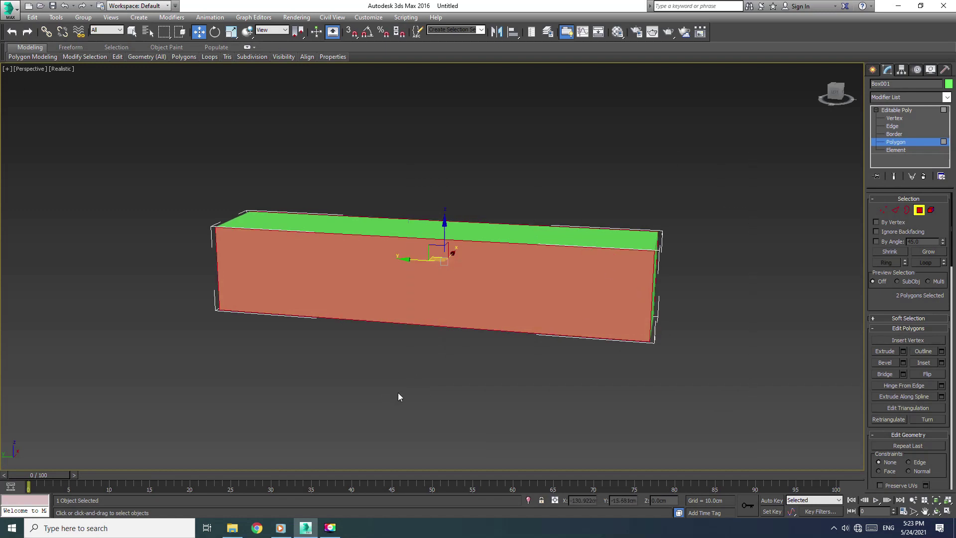
pyautogui.press('Delete')
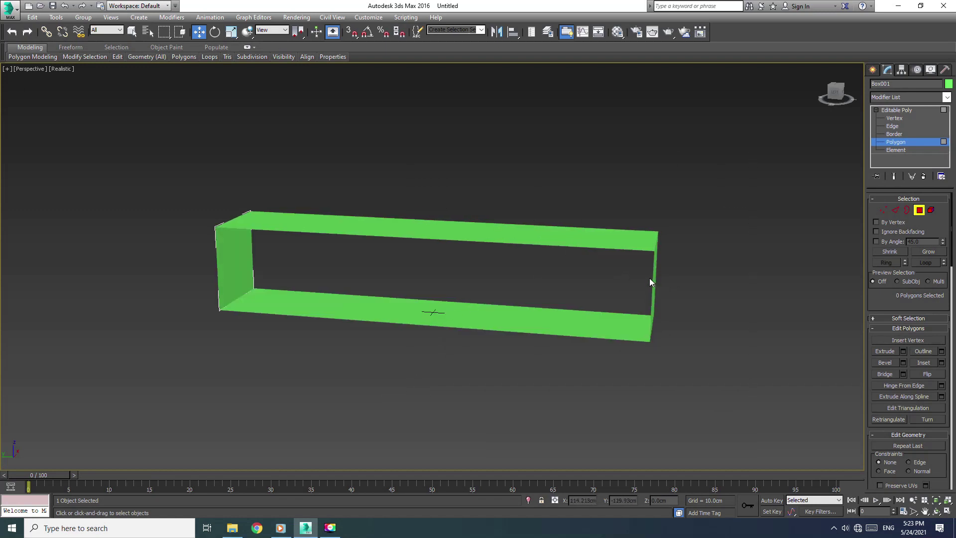
pyautogui.click(919, 210)
pyautogui.click(505, 248)
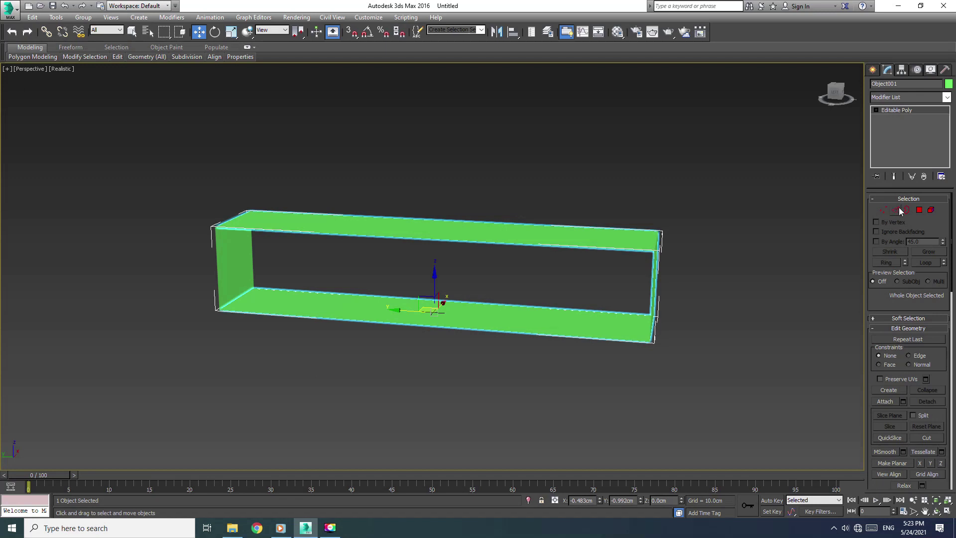
pyautogui.click(722, 298)
pyautogui.click(638, 245)
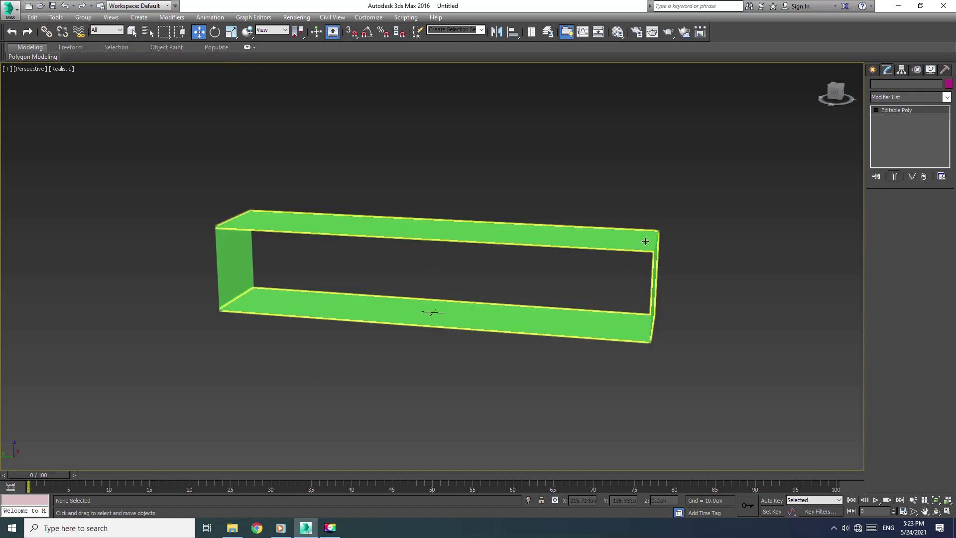
# In the Top view, move the shell's end vertices along X.
pyautogui.click(881, 210)
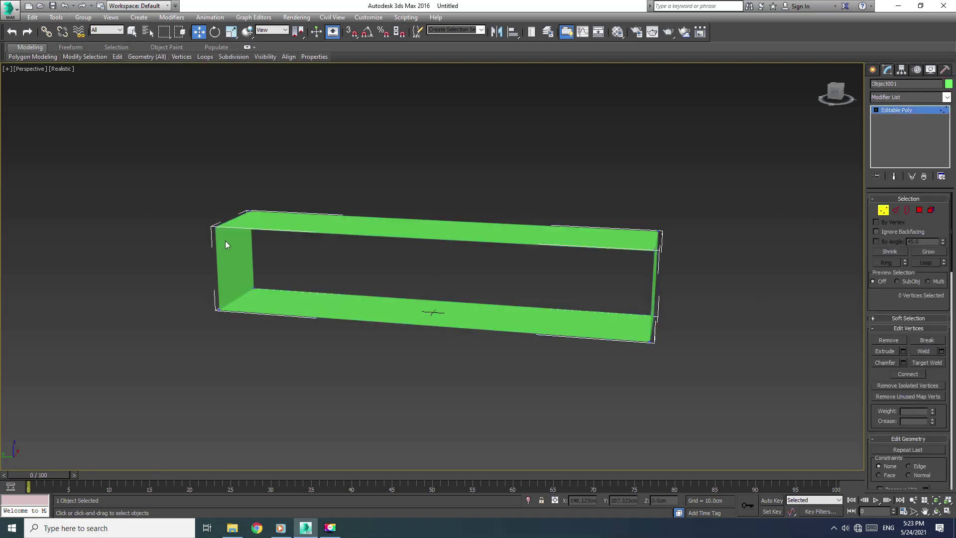
pyautogui.hotkey('alt', 'w')
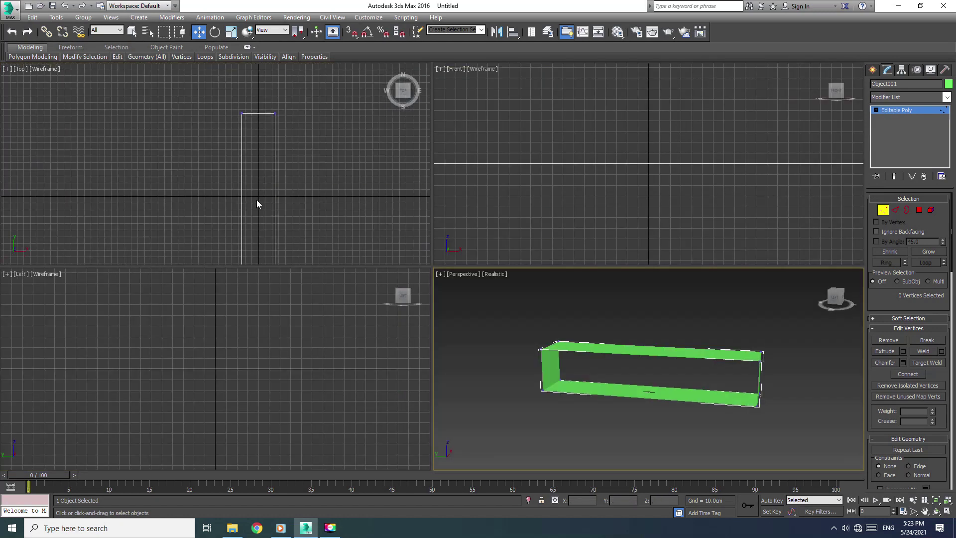
pyautogui.moveTo(198, 105); pyautogui.dragTo(255, 256)
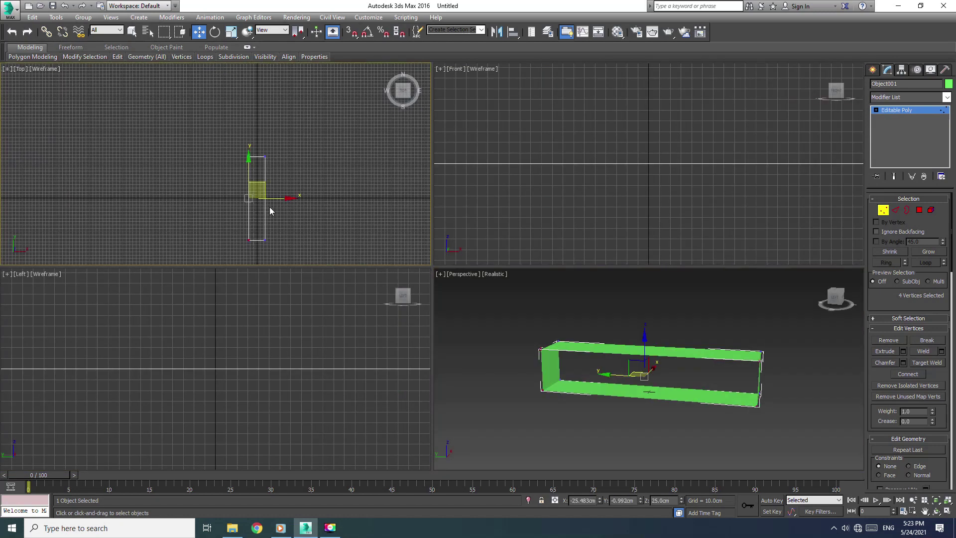
pyautogui.hotkey('alt', 'w')
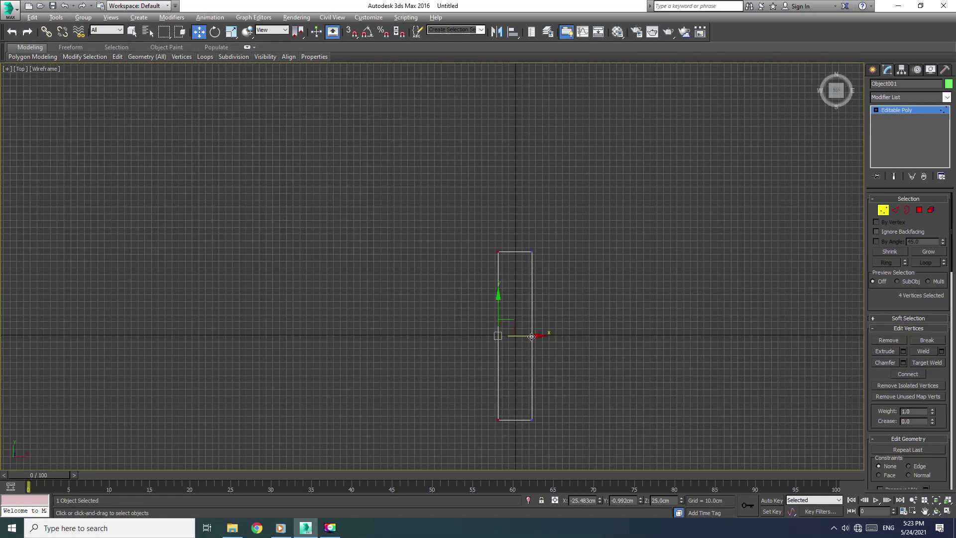
pyautogui.moveTo(532, 337); pyautogui.dragTo(537, 337)
pyautogui.hotkey('alt', 'w')
# In Perspective, move the four end vertices along Y to open the end.
pyautogui.click(571, 432)
pyautogui.hotkey('alt', 'w')
pyautogui.moveTo(531, 264)
pyautogui.keyDown('alt'); pyautogui.mouseDown(button='middle')
pyautogui.moveTo(488, 285)
pyautogui.moveTo(538, 258)
pyautogui.moveTo(628, 243)
pyautogui.moveTo(620, 279)
pyautogui.moveTo(560, 276)
pyautogui.moveTo(569, 271)
pyautogui.mouseUp(button='middle'); pyautogui.keyUp('alt')
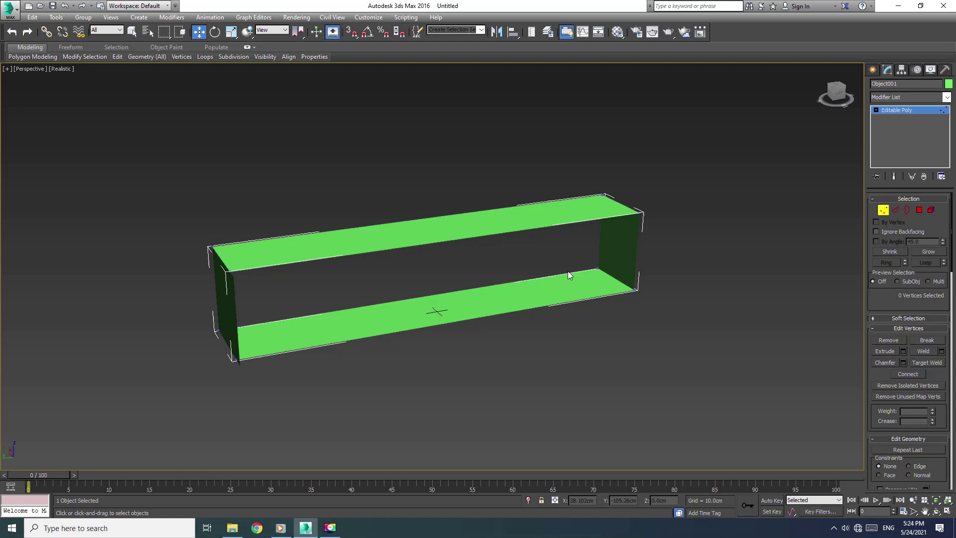
pyautogui.moveTo(214, 355); pyautogui.dragTo(214, 355)
pyautogui.moveTo(201, 309); pyautogui.dragTo(398, 303)
pyautogui.click(437, 397)
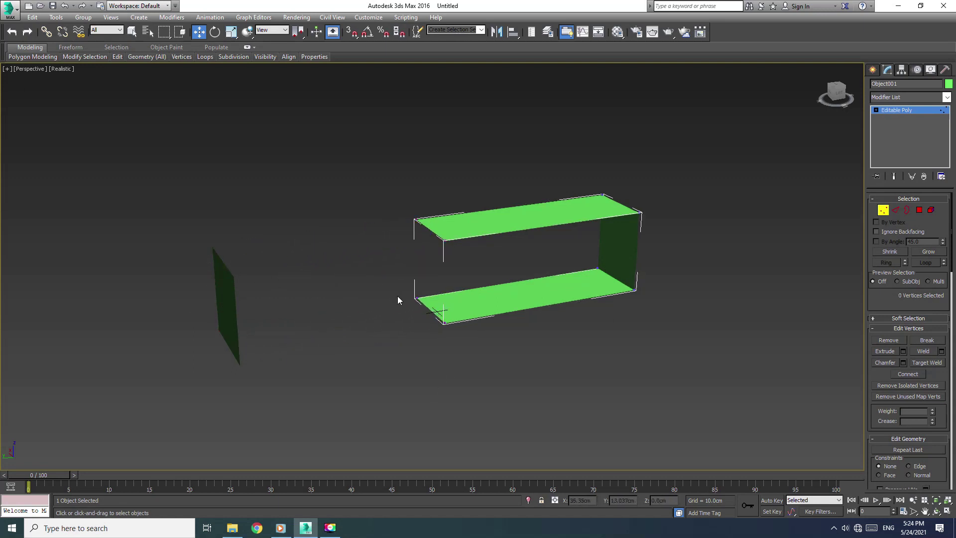
# Add a Shell (Outer 0, Inner 10 cm, Straighten Corners) and enable Edged Faces.
pyautogui.click(946, 98)
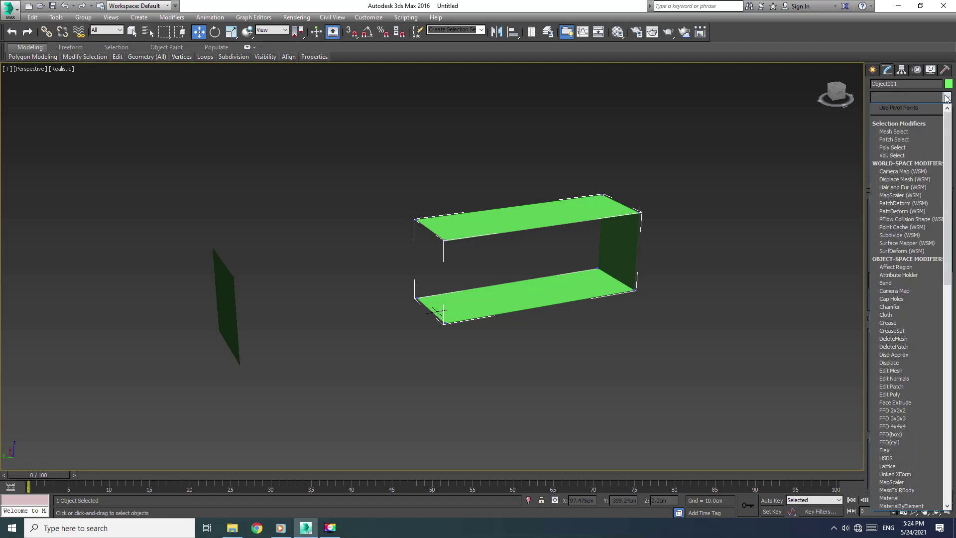
pyautogui.scroll(-5, 931, 136)
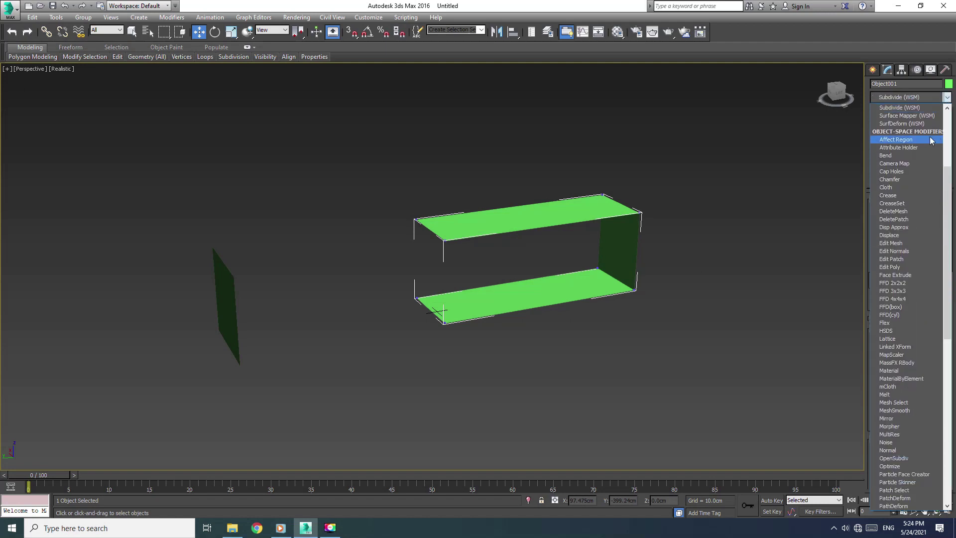
pyautogui.press('s')
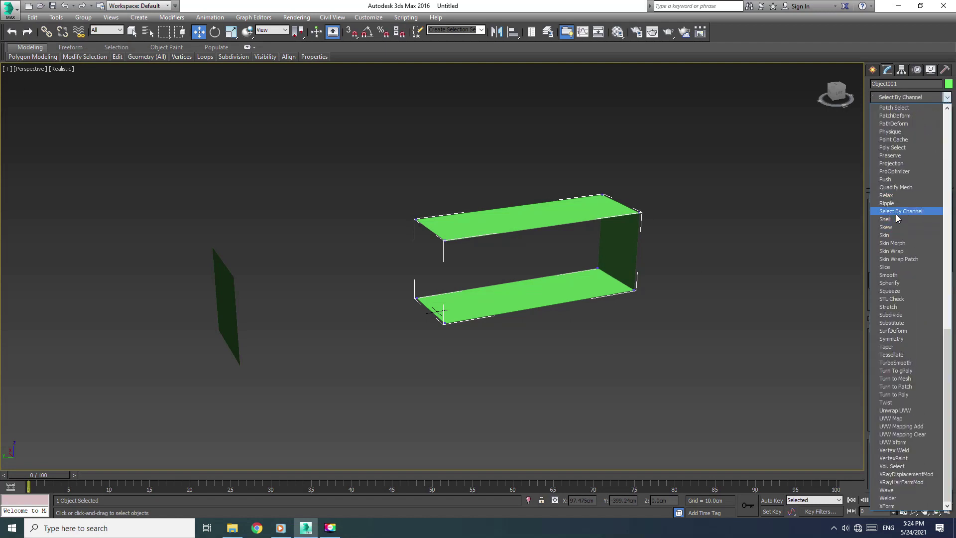
pyautogui.click(908, 220)
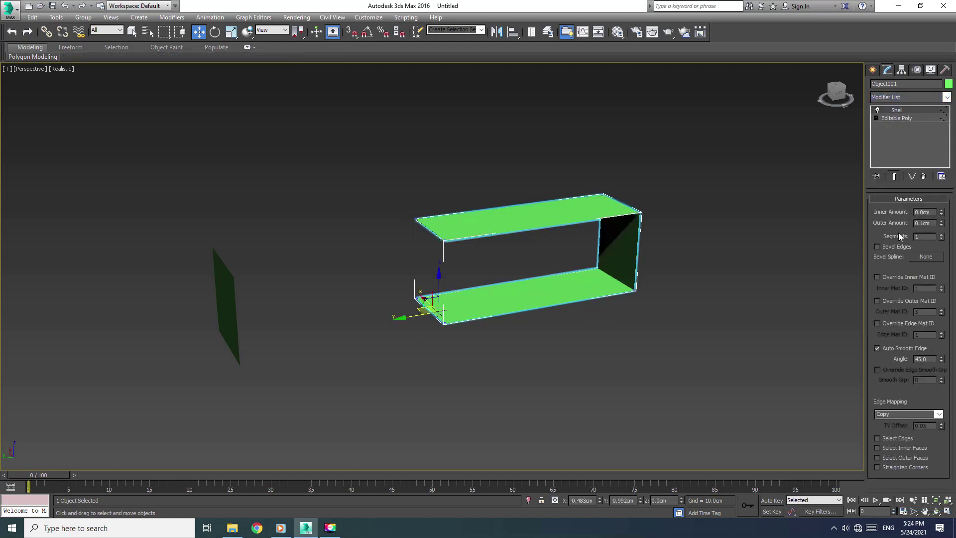
pyautogui.click(942, 225)
pyautogui.doubleClick(937, 211)
pyautogui.write('10')
pyautogui.press('Return')
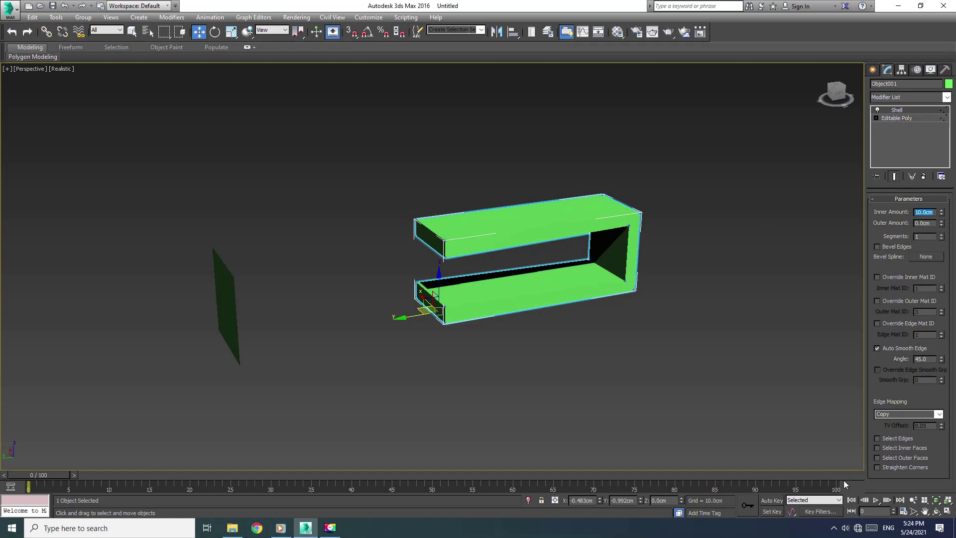
pyautogui.click(877, 468)
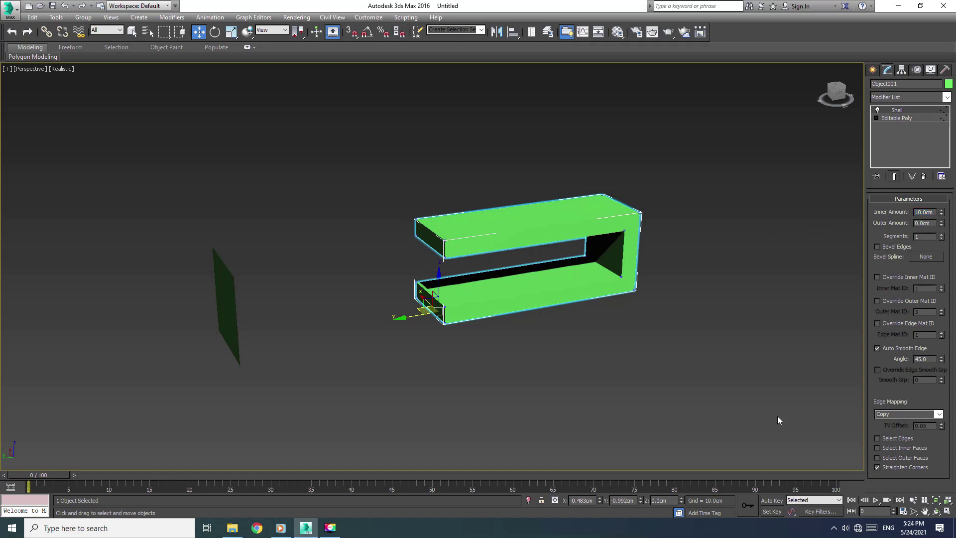
pyautogui.click(70, 69)
pyautogui.click(100, 113)
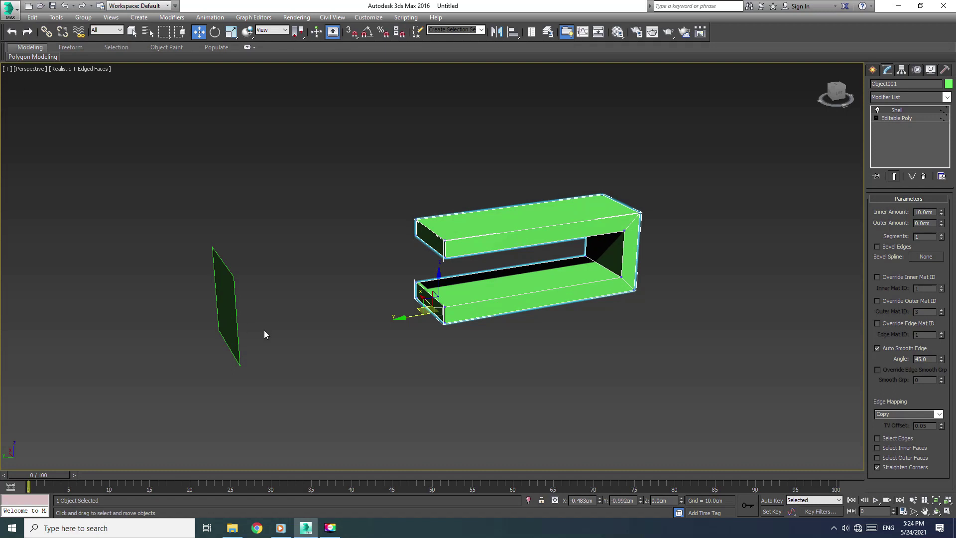
# Select Box001's edges and turn on 3D snapping set to Vertex.
pyautogui.click(233, 305)
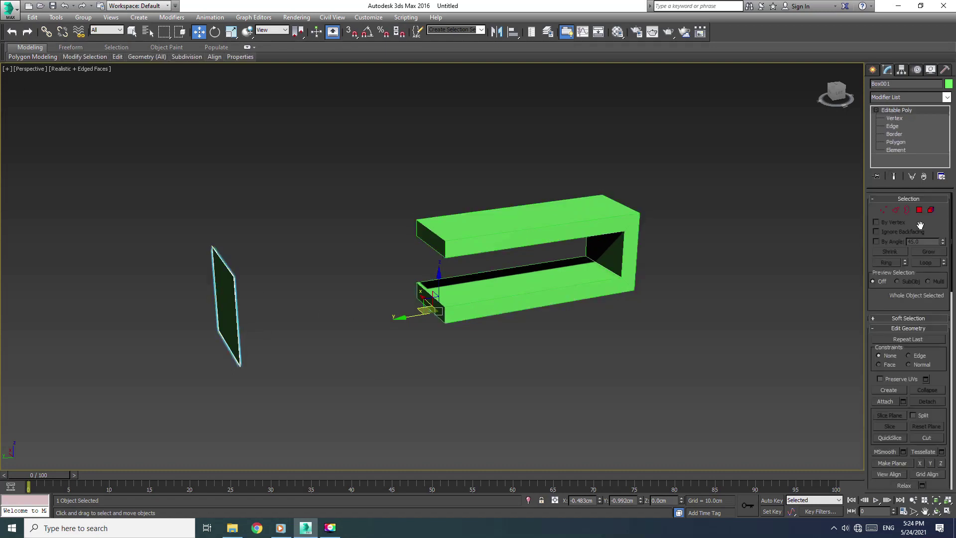
pyautogui.click(895, 210)
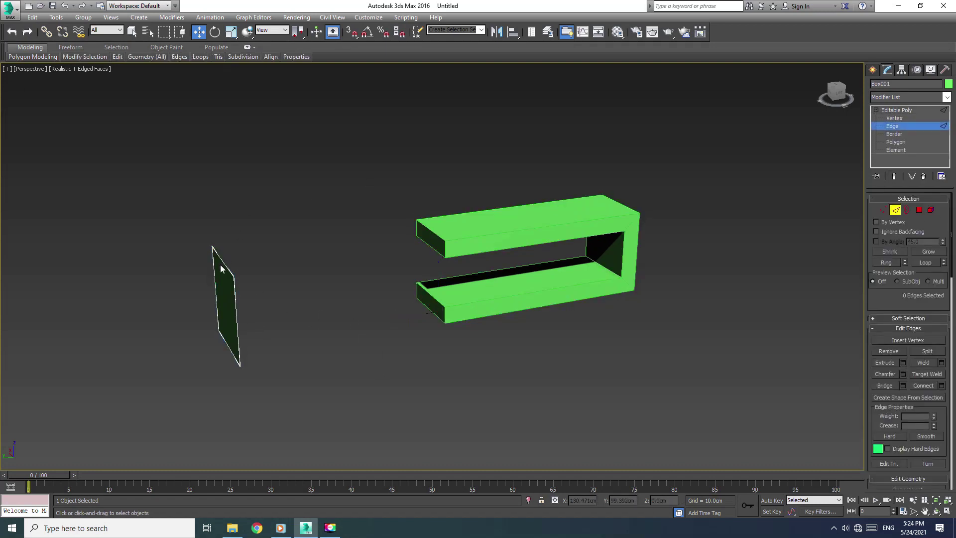
pyautogui.rightClick(352, 33)
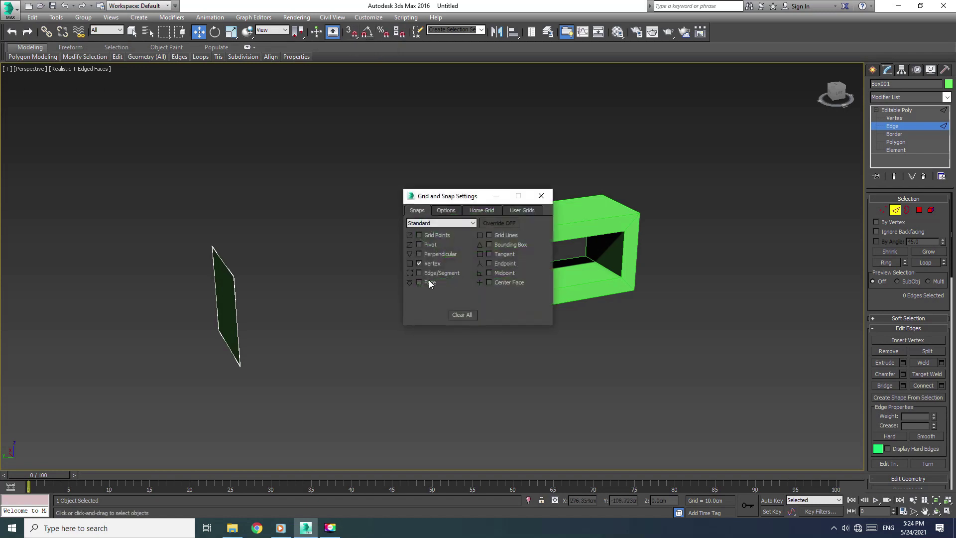
pyautogui.click(456, 211)
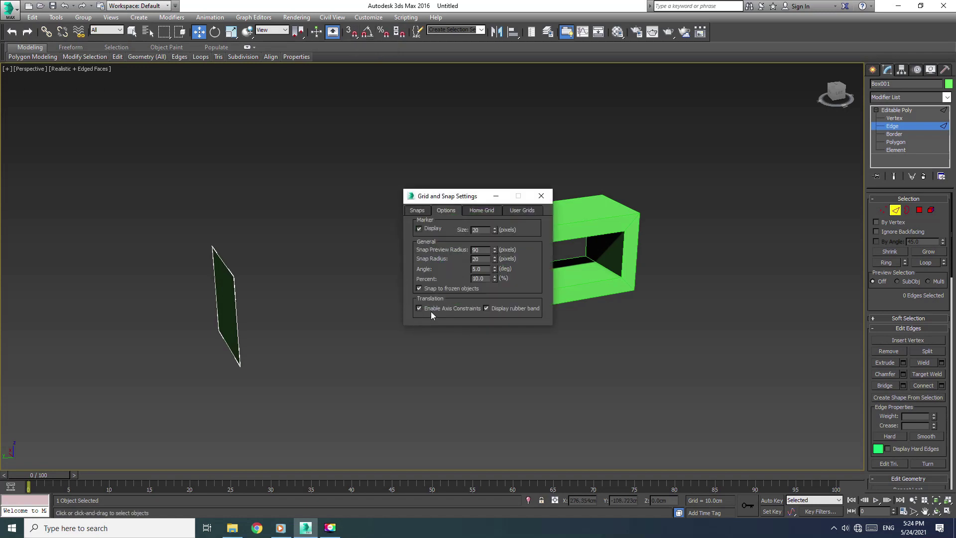
pyautogui.click(542, 196)
pyautogui.click(352, 34)
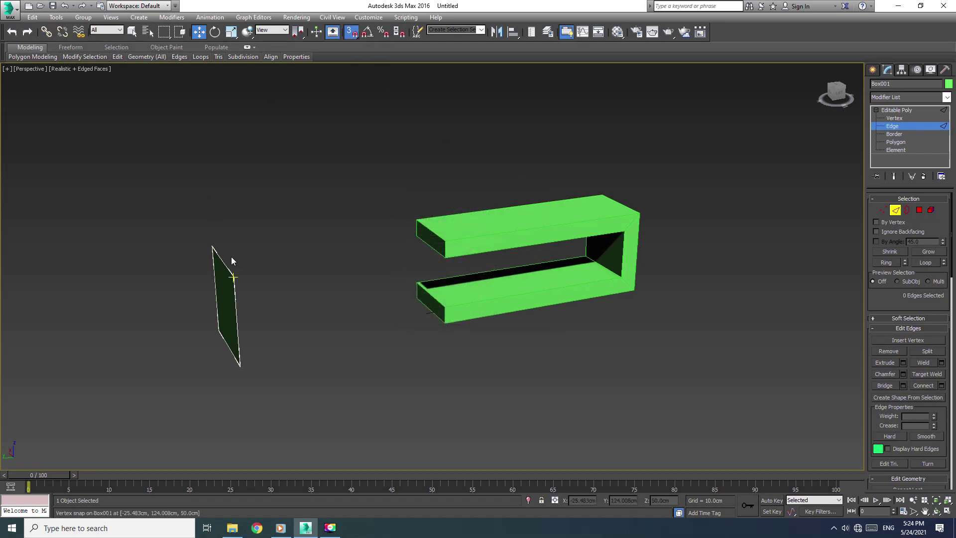
# Snap the plane's top and bottom edges onto the frame's corner vertices.
pyautogui.click(222, 270)
pyautogui.moveTo(222, 271); pyautogui.dragTo(328, 233)
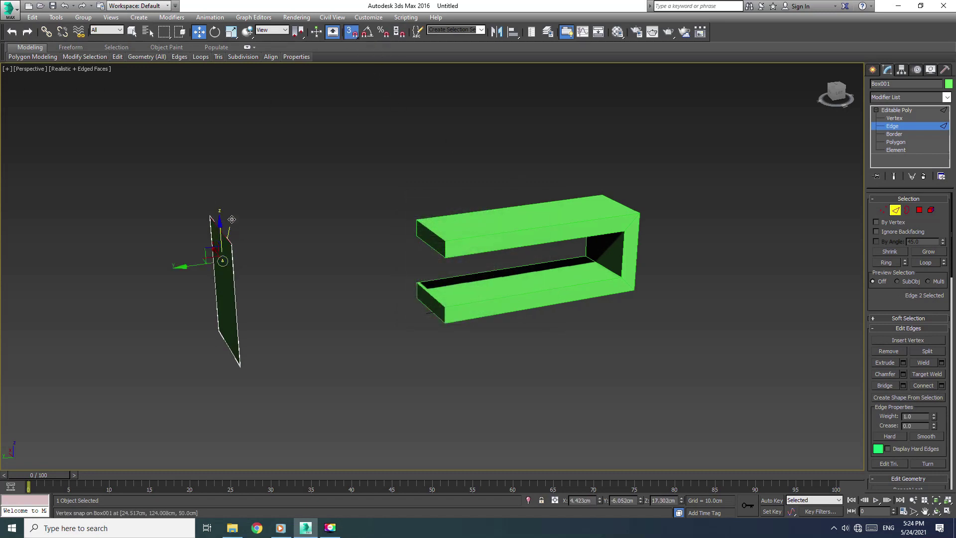
pyautogui.moveTo(328, 233); pyautogui.dragTo(438, 254)
pyautogui.click(228, 353)
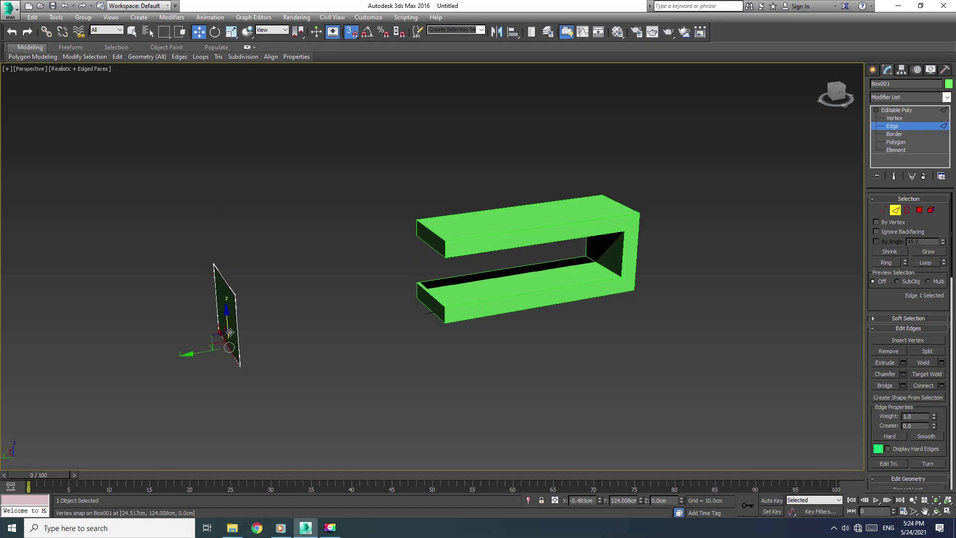
pyautogui.moveTo(227, 330); pyautogui.dragTo(444, 307)
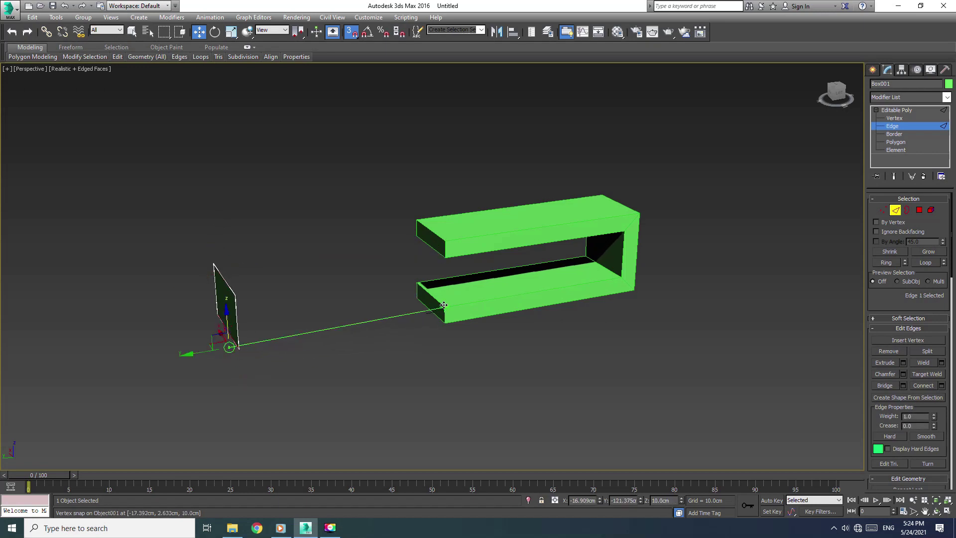
pyautogui.click(327, 366)
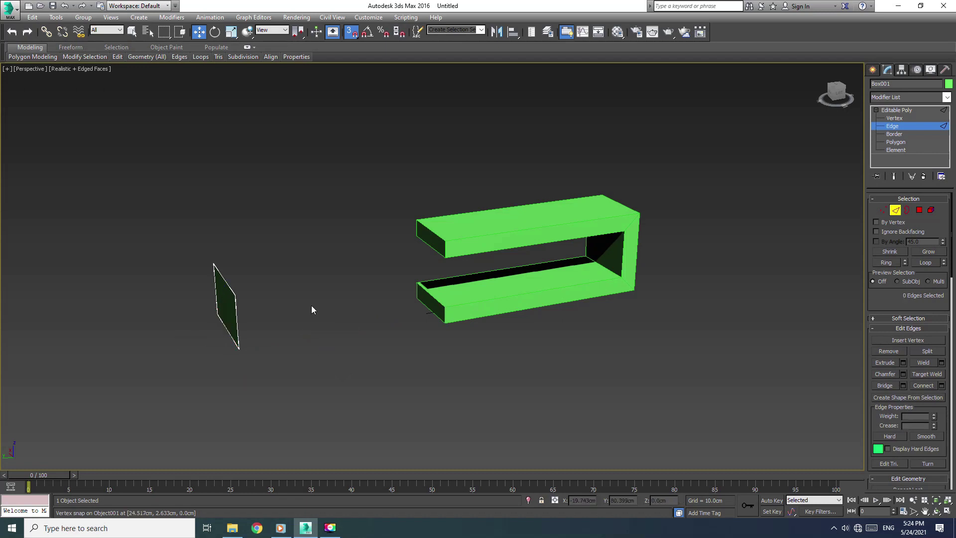
pyautogui.click(908, 210)
# Shift-extrude the plane's border along the full frame, cap the far end, then disable snapping.
pyautogui.moveTo(299, 202); pyautogui.dragTo(143, 387)
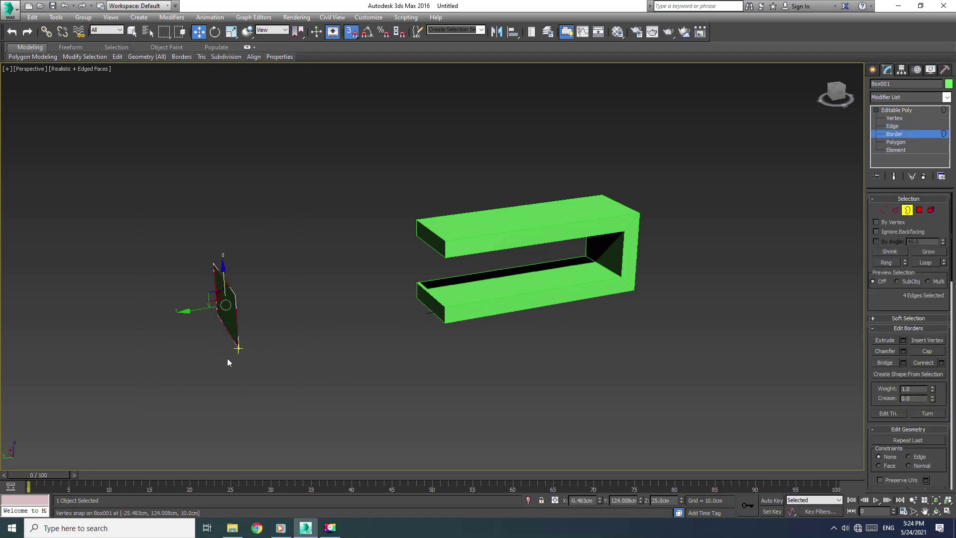
pyautogui.keyDown('shift'); pyautogui.moveTo(230, 349); pyautogui.dragTo(629, 234); pyautogui.keyUp('shift')
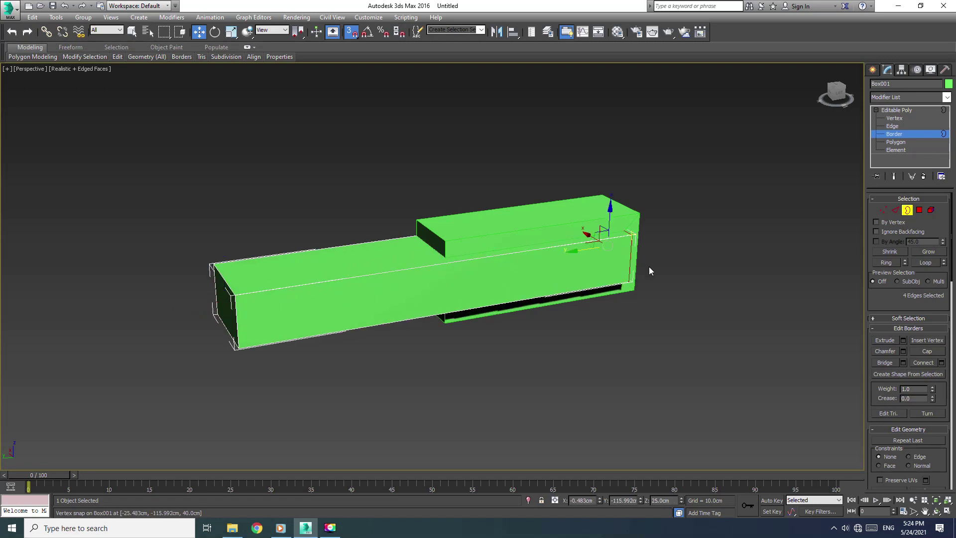
pyautogui.moveTo(690, 307)
pyautogui.keyDown('alt'); pyautogui.mouseDown(button='middle')
pyautogui.moveTo(620, 283)
pyautogui.moveTo(606, 292)
pyautogui.mouseUp(button='middle'); pyautogui.keyUp('alt')
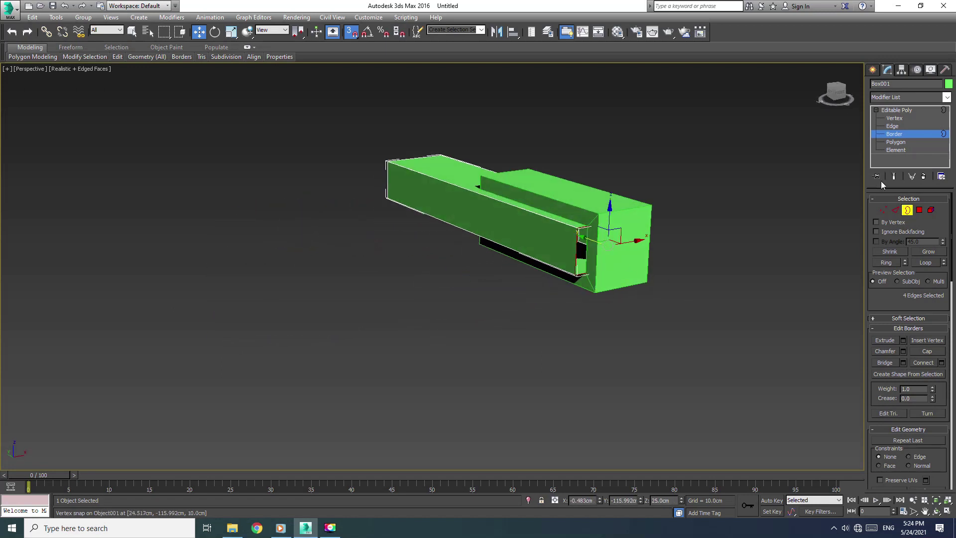
pyautogui.click(927, 352)
pyautogui.moveTo(464, 335)
pyautogui.keyDown('alt'); pyautogui.mouseDown(button='middle')
pyautogui.moveTo(457, 327)
pyautogui.moveTo(533, 336)
pyautogui.moveTo(513, 322)
pyautogui.moveTo(536, 325)
pyautogui.moveTo(543, 314)
pyautogui.mouseUp(button='middle'); pyautogui.keyUp('alt')
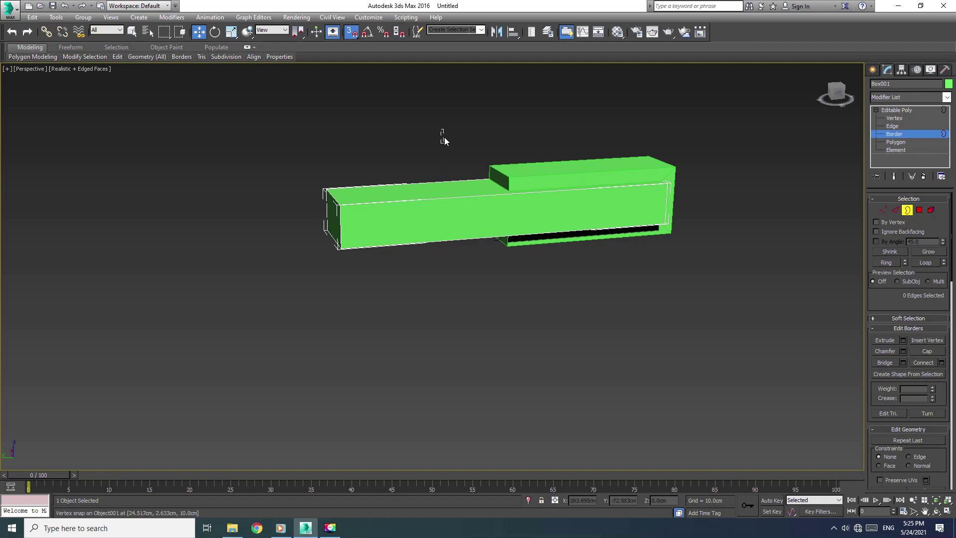
pyautogui.click(351, 31)
# Connect the front box's long edges with two segments, splitting the front into three.
pyautogui.moveTo(458, 141); pyautogui.dragTo(410, 333)
pyautogui.click(896, 209)
pyautogui.moveTo(489, 141); pyautogui.dragTo(421, 275)
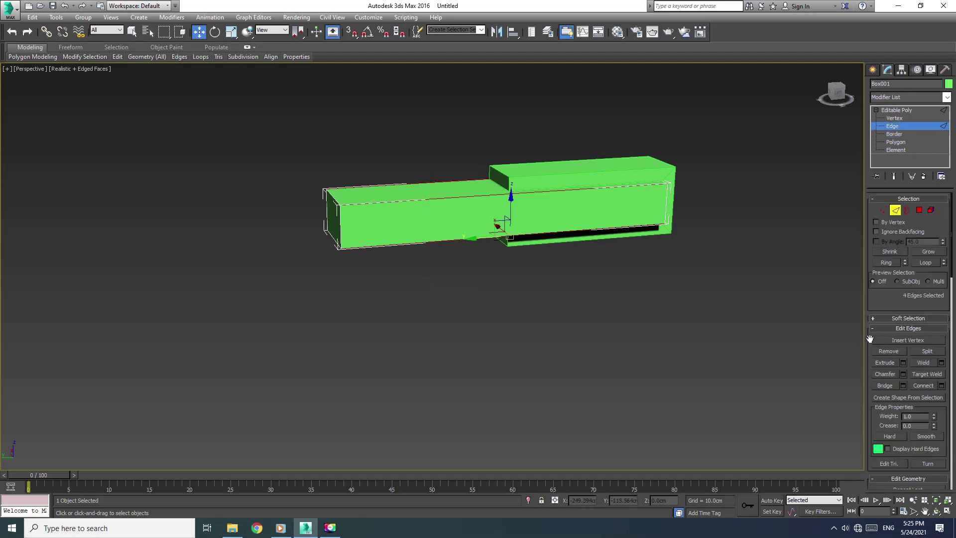
pyautogui.click(941, 386)
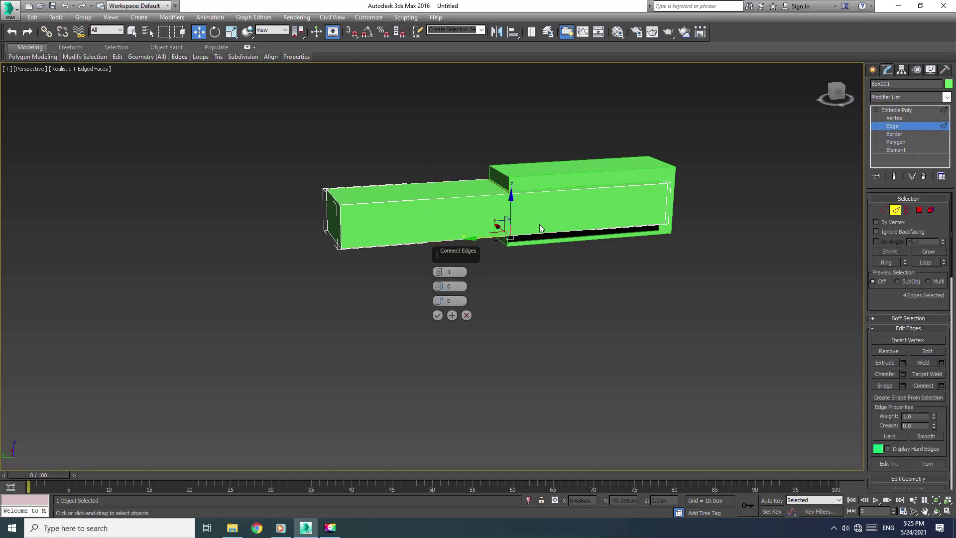
pyautogui.click(441, 271)
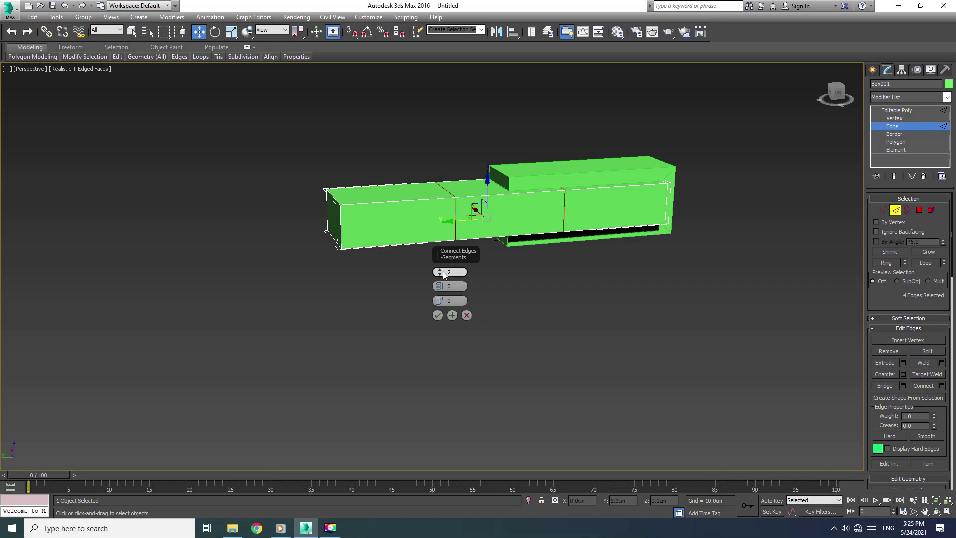
pyautogui.click(437, 315)
# Inset the three front faces by 2 cm, By Polygon.
pyautogui.click(920, 210)
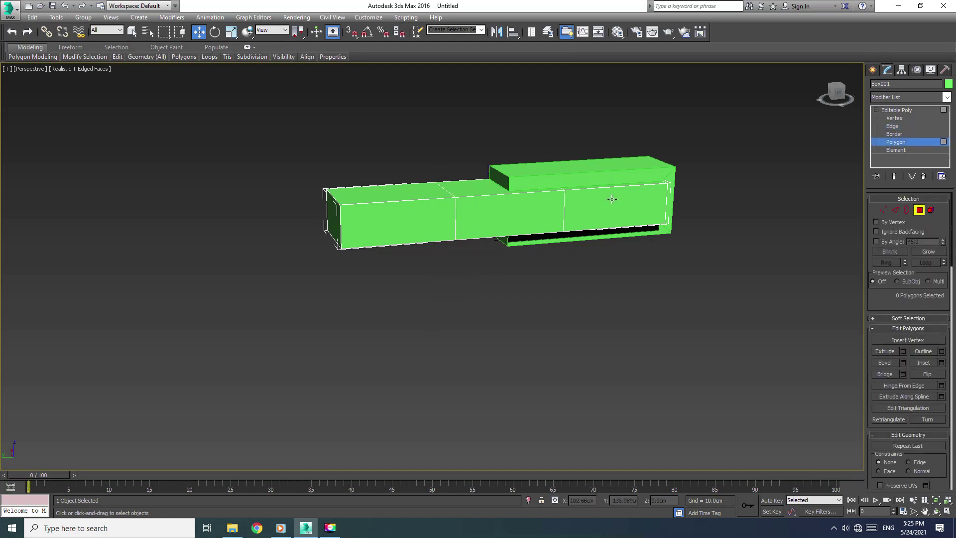
pyautogui.click(613, 209)
pyautogui.keyDown('ctrl'); pyautogui.click(525, 213); pyautogui.keyUp('ctrl')
pyautogui.keyDown('ctrl'); pyautogui.click(414, 209); pyautogui.keyUp('ctrl')
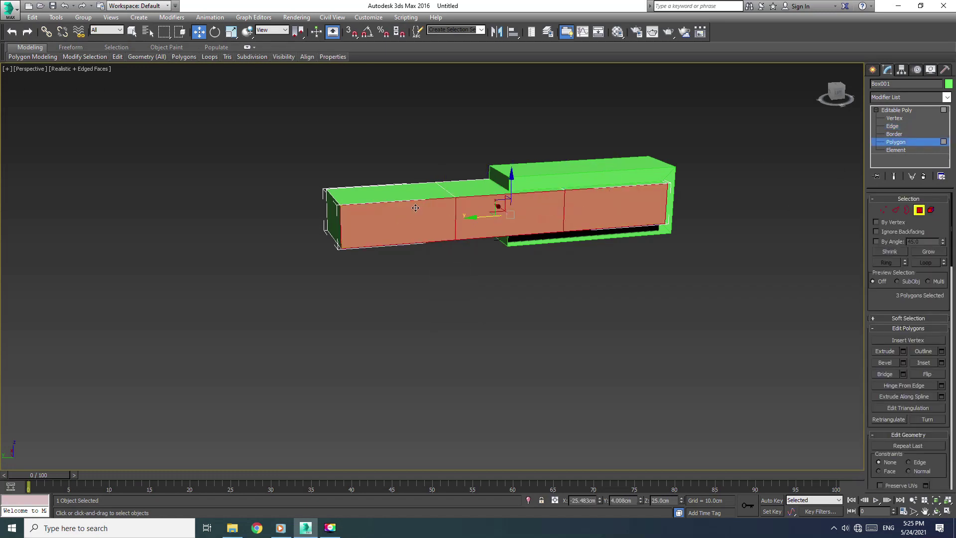
pyautogui.click(942, 362)
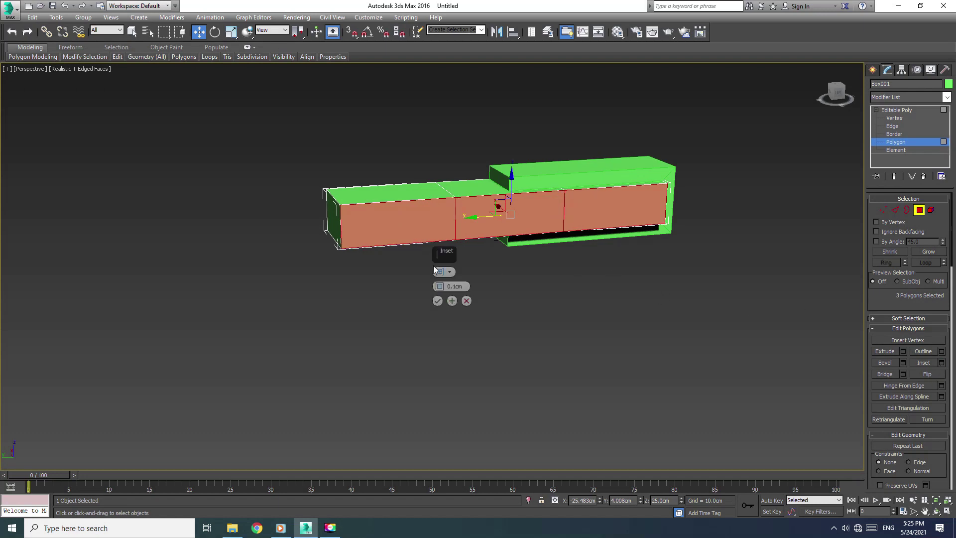
pyautogui.rightClick(440, 286)
pyautogui.doubleClick(467, 287)
pyautogui.write('2')
pyautogui.press('Return')
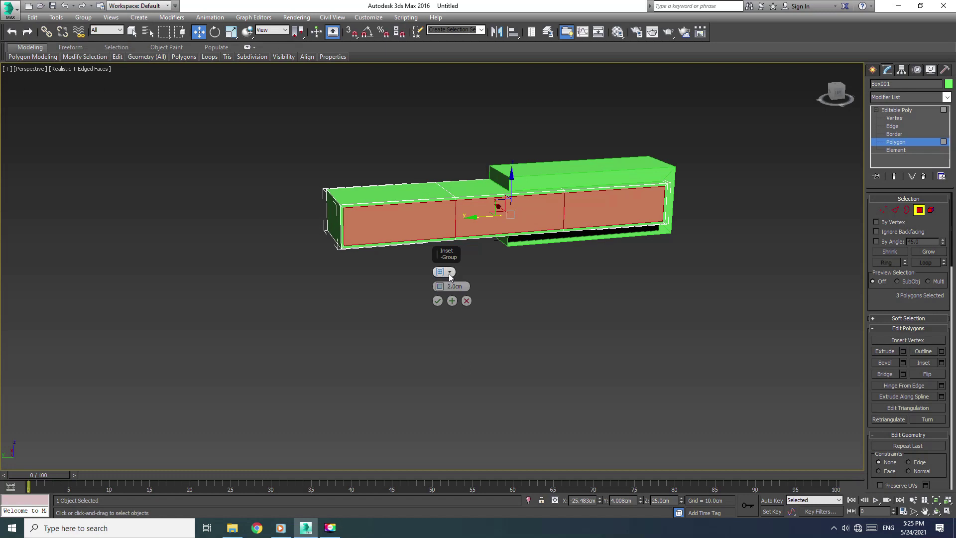
pyautogui.click(450, 273)
pyautogui.click(474, 289)
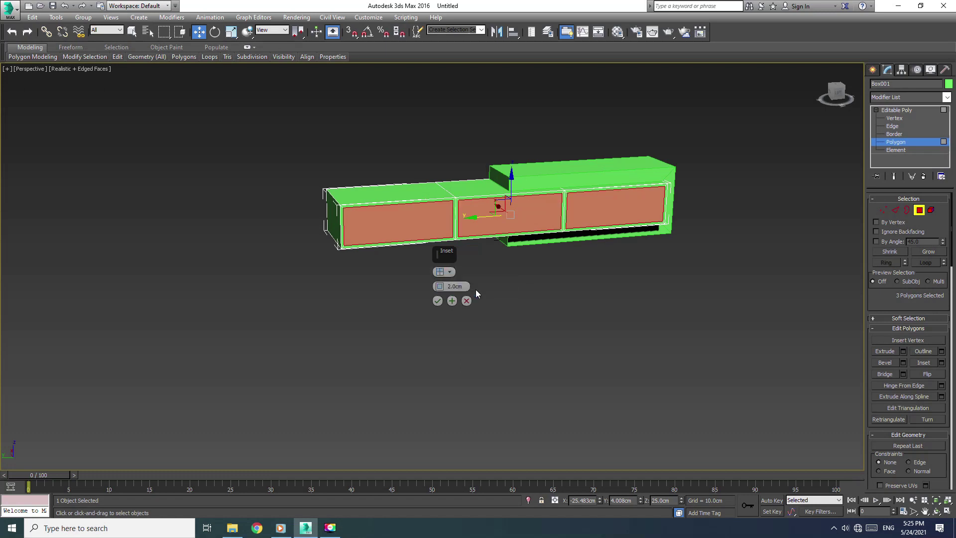
pyautogui.click(438, 301)
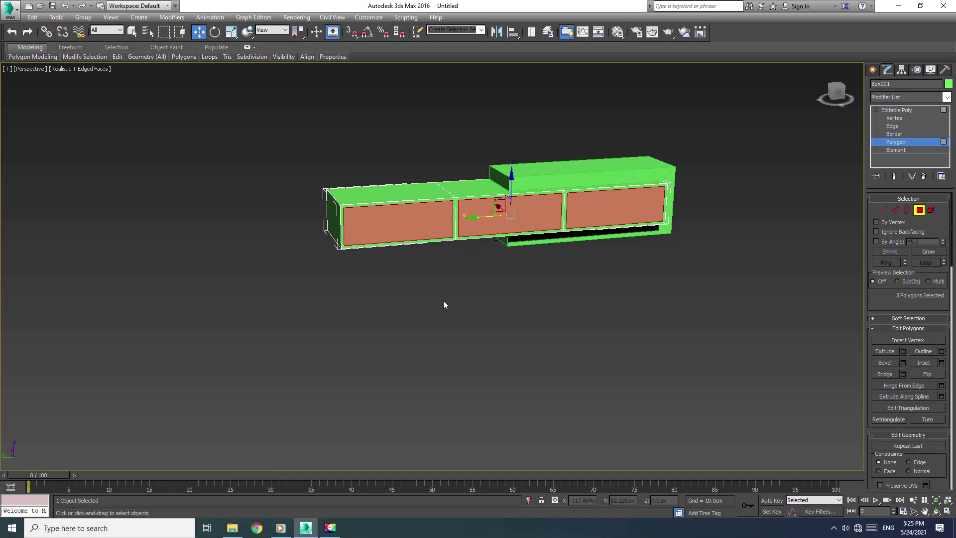
# Extrude the three inset drawer faces by 2 cm.
pyautogui.click(903, 353)
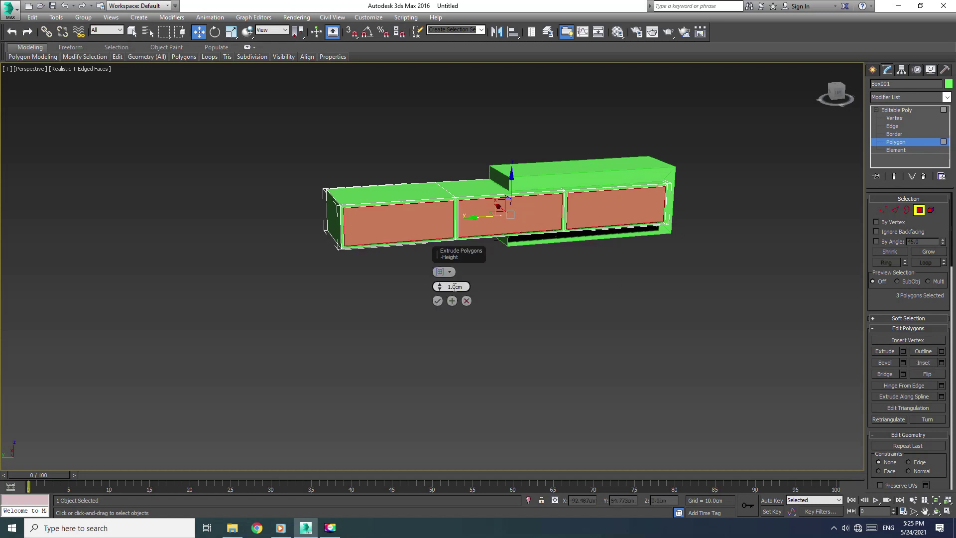
pyautogui.doubleClick(449, 287)
pyautogui.write('2')
pyautogui.press('Return')
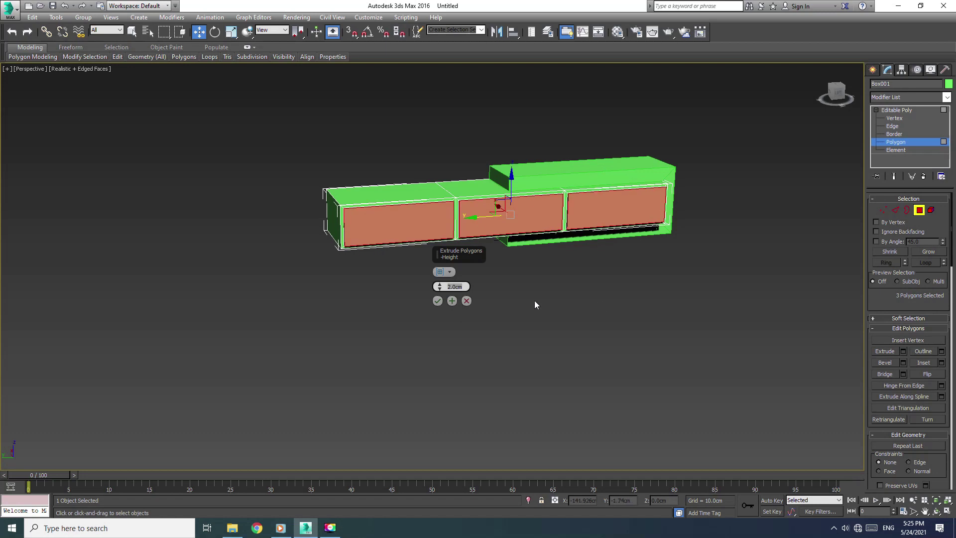
pyautogui.click(439, 301)
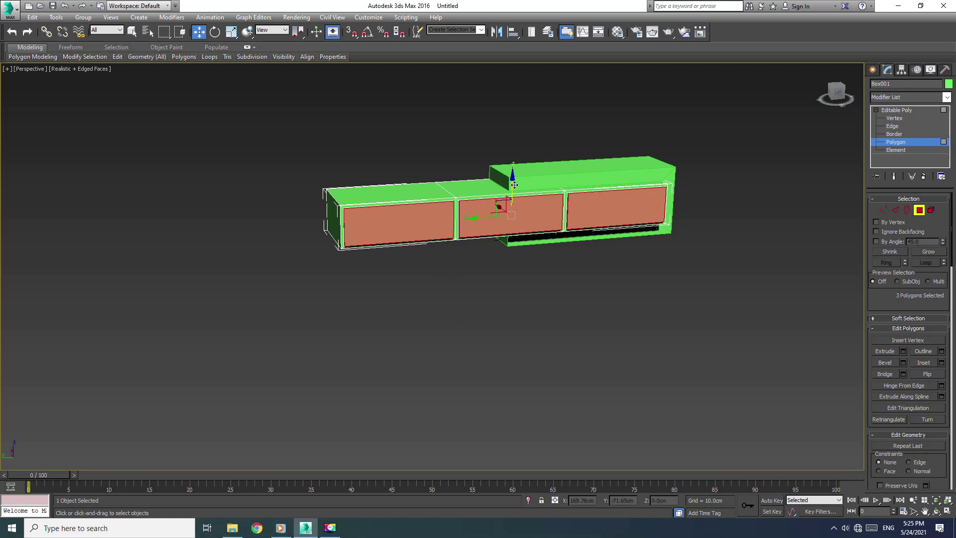
pyautogui.scroll(2, 514, 185)
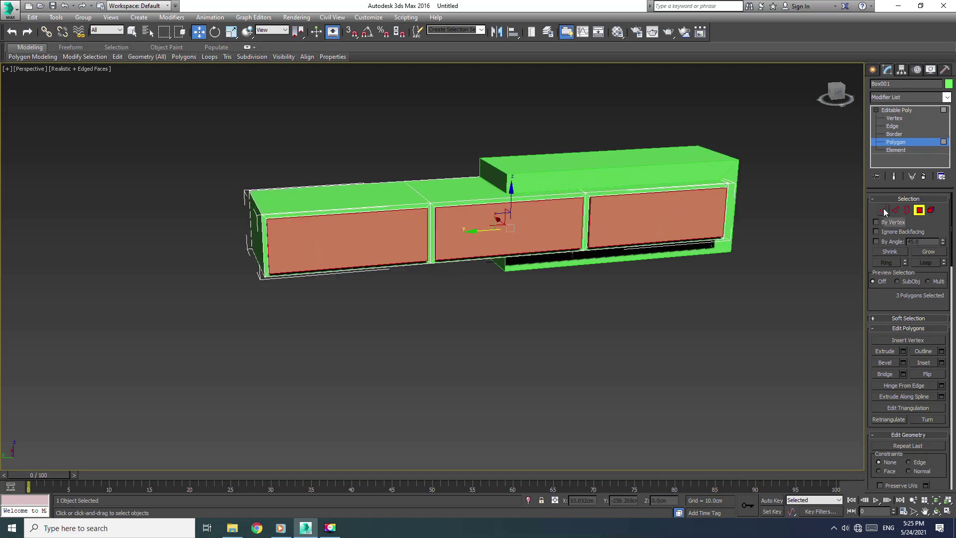
# Select the shelled piece Object001 and convert it to an editable poly.
pyautogui.click(919, 210)
pyautogui.click(772, 319)
pyautogui.click(623, 229)
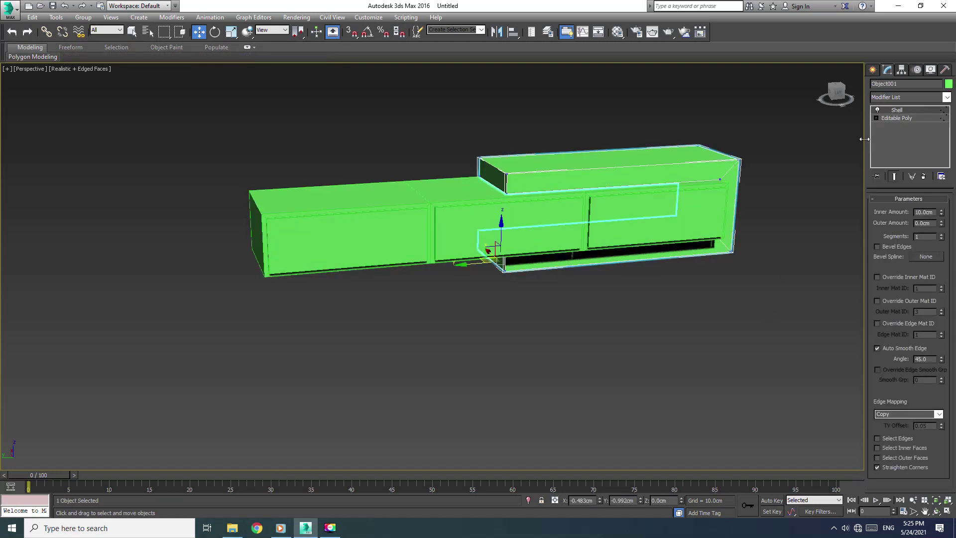
pyautogui.rightClick(661, 156)
pyautogui.moveTo(680, 256)
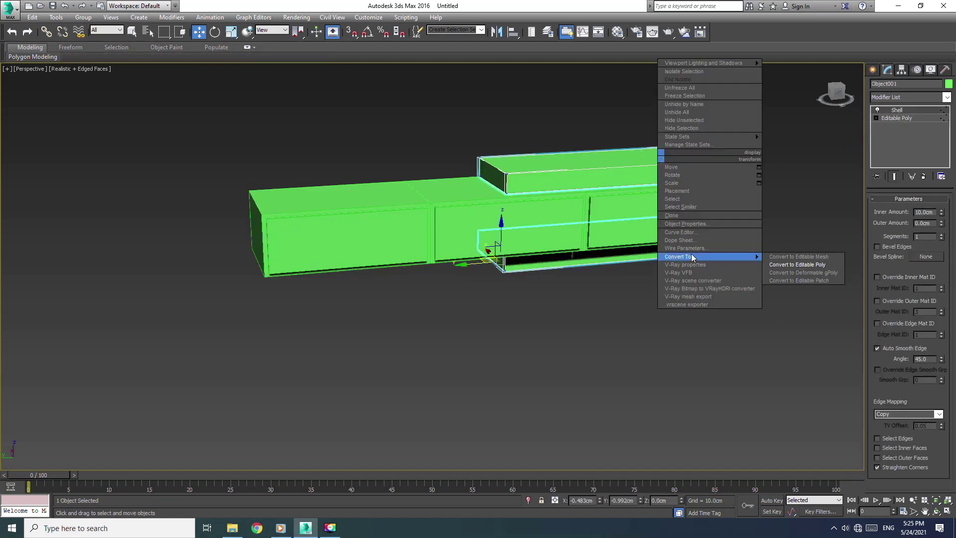
pyautogui.click(809, 265)
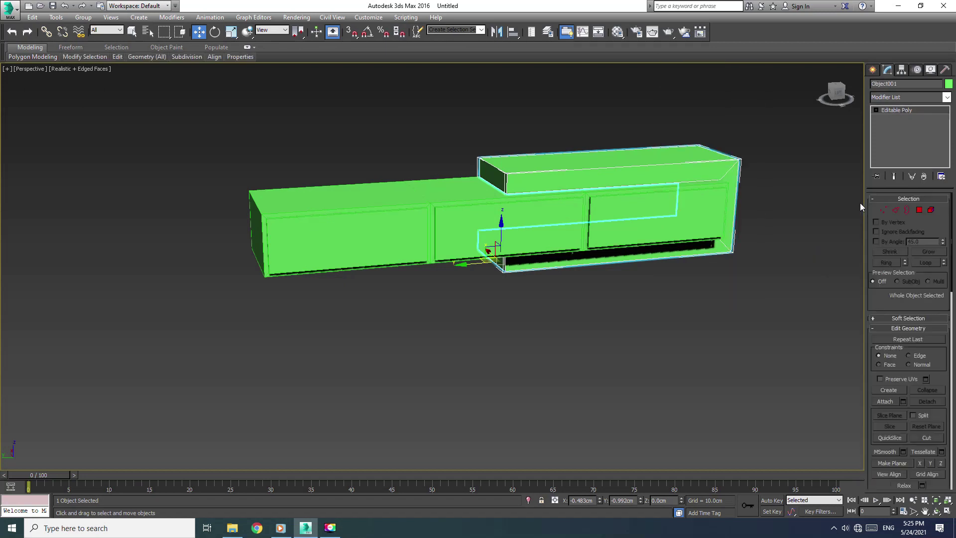
# Move Object001's left-end vertices further left along the cabinet.
pyautogui.click(883, 209)
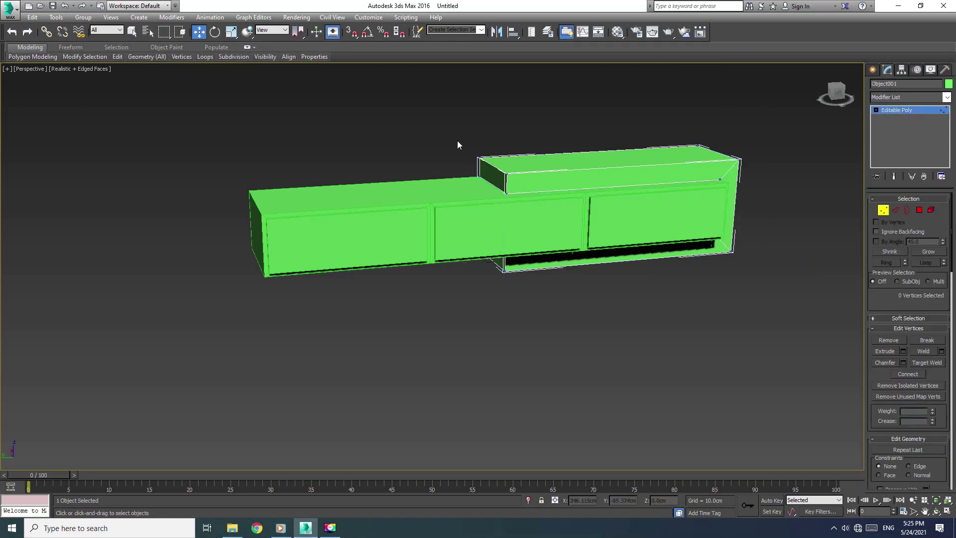
pyautogui.moveTo(542, 225)
pyautogui.keyDown('alt'); pyautogui.mouseDown(button='middle')
pyautogui.moveTo(529, 203)
pyautogui.moveTo(446, 198)
pyautogui.mouseUp(button='middle'); pyautogui.keyUp('alt')
pyautogui.moveTo(445, 195); pyautogui.dragTo(563, 303)
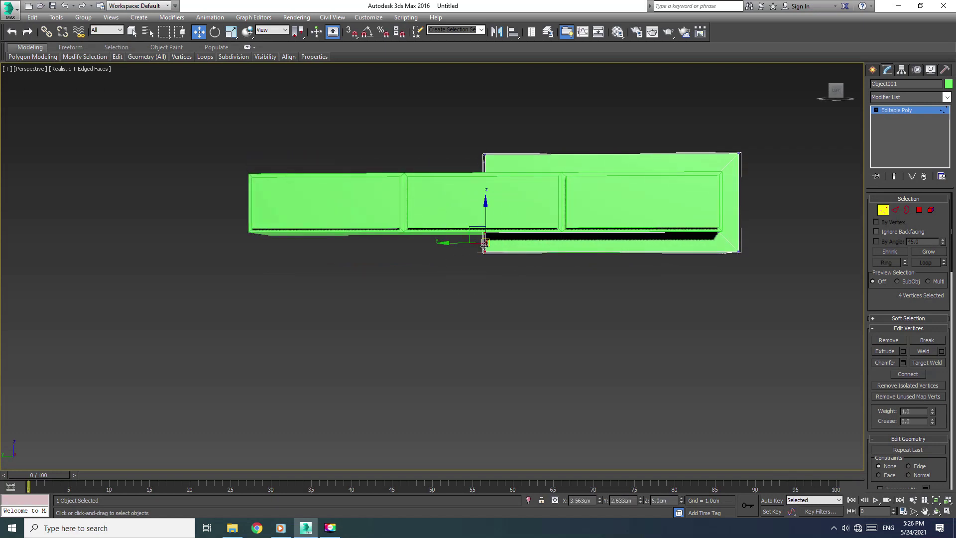
pyautogui.moveTo(455, 243); pyautogui.dragTo(340, 239)
pyautogui.moveTo(467, 119)
pyautogui.mouseDown()
pyautogui.moveTo(501, 182)
pyautogui.moveTo(443, 167)
pyautogui.mouseUp()
pyautogui.click(506, 293)
pyautogui.moveTo(484, 288)
pyautogui.keyDown('alt'); pyautogui.mouseDown(button='middle')
pyautogui.moveTo(606, 308)
pyautogui.moveTo(630, 294)
pyautogui.moveTo(540, 306)
pyautogui.moveTo(497, 299)
pyautogui.moveTo(515, 296)
pyautogui.mouseUp(button='middle'); pyautogui.keyUp('alt')
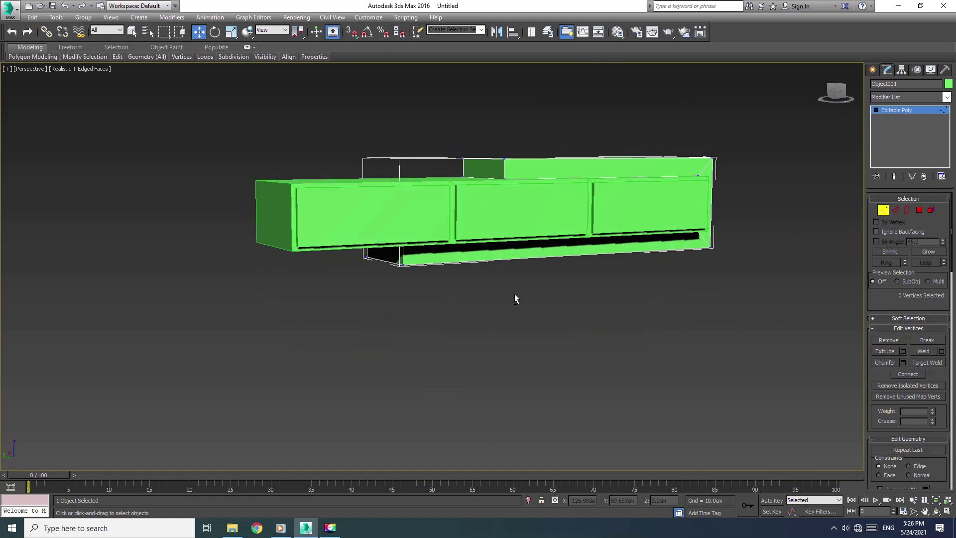
pyautogui.click(884, 210)
pyautogui.click(648, 329)
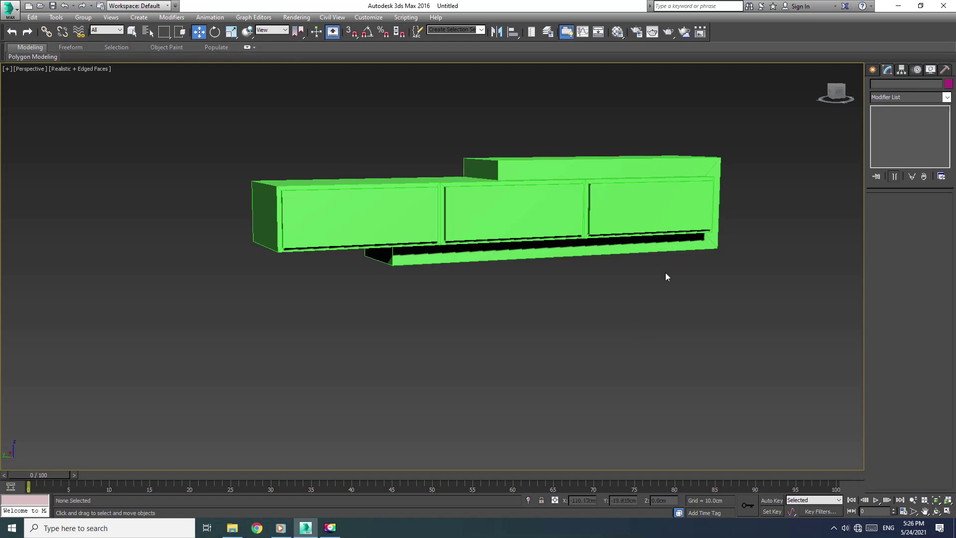
pyautogui.scroll(3, 666, 273)
pyautogui.moveTo(623, 235)
pyautogui.mouseDown(button='middle')
pyautogui.moveTo(615, 266)
pyautogui.moveTo(616, 252)
pyautogui.mouseUp(button='middle')
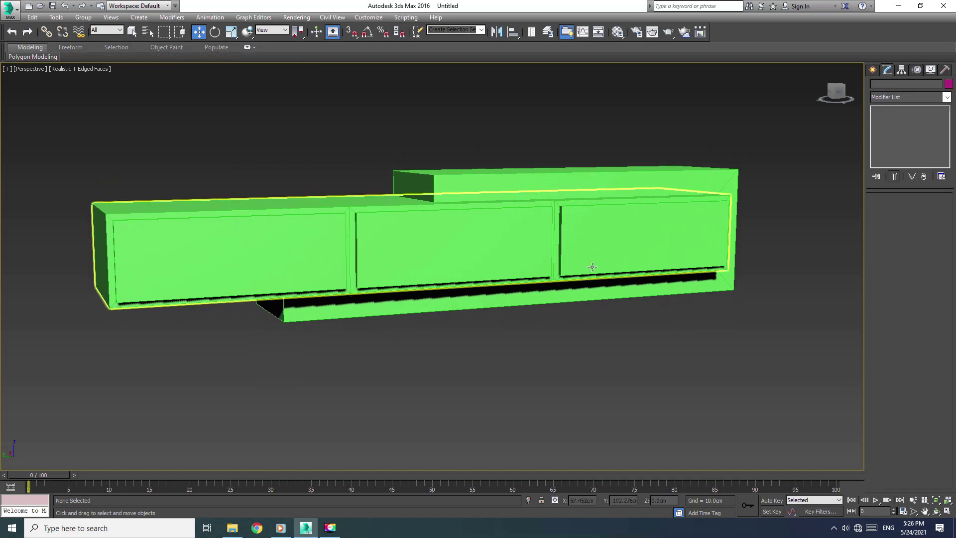
pyautogui.scroll(4, 593, 254)
pyautogui.scroll(-4, 573, 266)
pyautogui.keyDown('alt'); pyautogui.moveTo(583, 267); pyautogui.dragTo(626, 258, button='middle'); pyautogui.keyUp('alt')
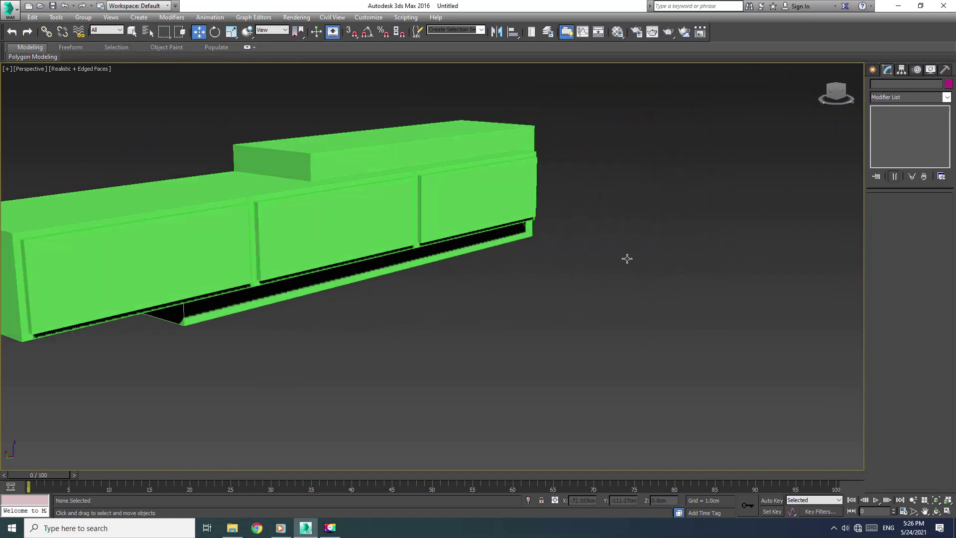
pyautogui.scroll(5, 741, 239)
pyautogui.scroll(2, 774, 253)
pyautogui.scroll(-3, 773, 254)
pyautogui.scroll(-3, 762, 264)
pyautogui.scroll(-2, 752, 276)
pyautogui.scroll(2, 751, 279)
pyautogui.moveTo(756, 274)
pyautogui.keyDown('alt'); pyautogui.mouseDown(button='middle')
pyautogui.moveTo(592, 284)
pyautogui.moveTo(675, 277)
pyautogui.moveTo(649, 299)
pyautogui.moveTo(541, 278)
pyautogui.mouseUp(button='middle'); pyautogui.keyUp('alt')
pyautogui.moveTo(483, 301)
pyautogui.keyDown('alt'); pyautogui.mouseDown(button='middle')
pyautogui.moveTo(471, 297)
pyautogui.moveTo(804, 293)
pyautogui.moveTo(839, 331)
pyautogui.moveTo(830, 290)
pyautogui.moveTo(822, 295)
pyautogui.moveTo(845, 307)
pyautogui.mouseUp(button='middle'); pyautogui.keyUp('alt')
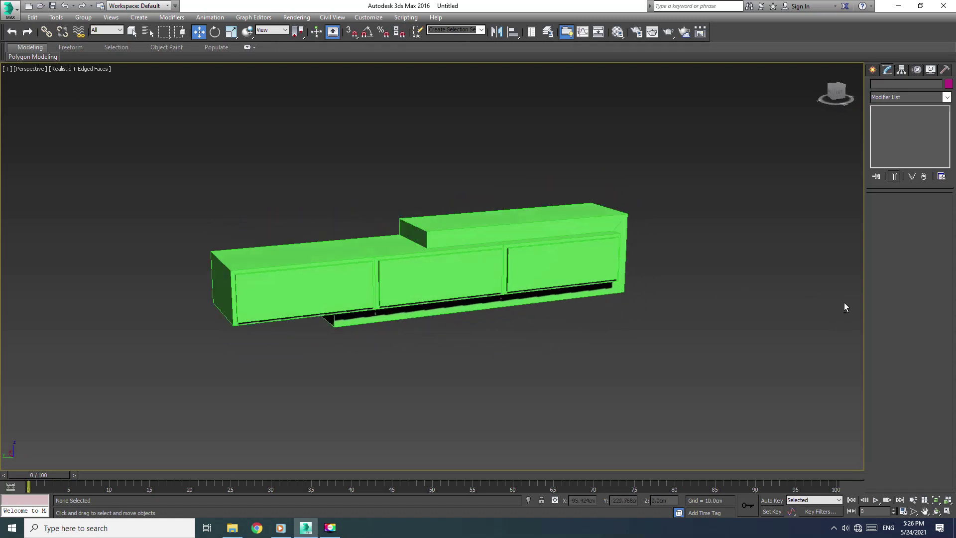
# Set the object colour of both cabinet pieces to black.
pyautogui.click(949, 85)
pyautogui.click(554, 285)
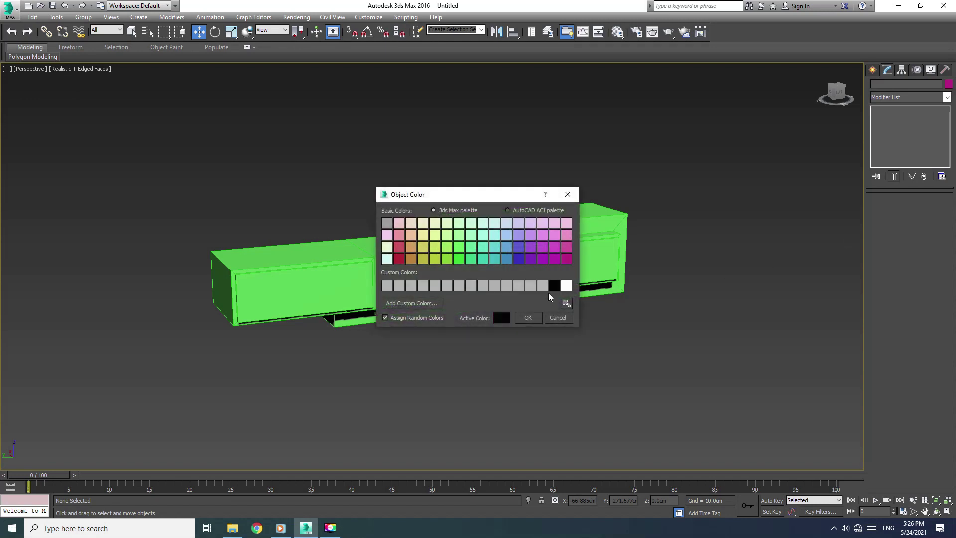
pyautogui.click(528, 317)
pyautogui.moveTo(166, 397); pyautogui.dragTo(166, 397)
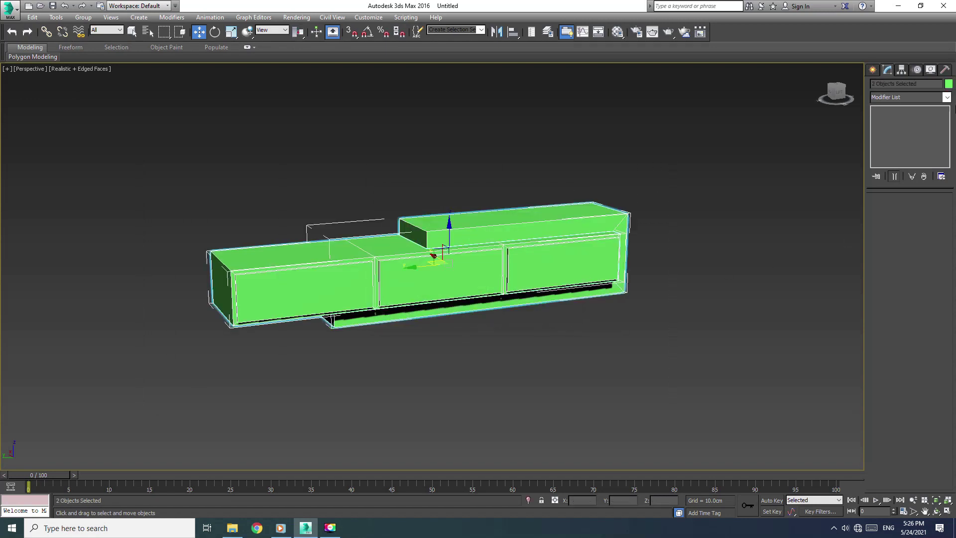
pyautogui.click(949, 84)
pyautogui.click(551, 285)
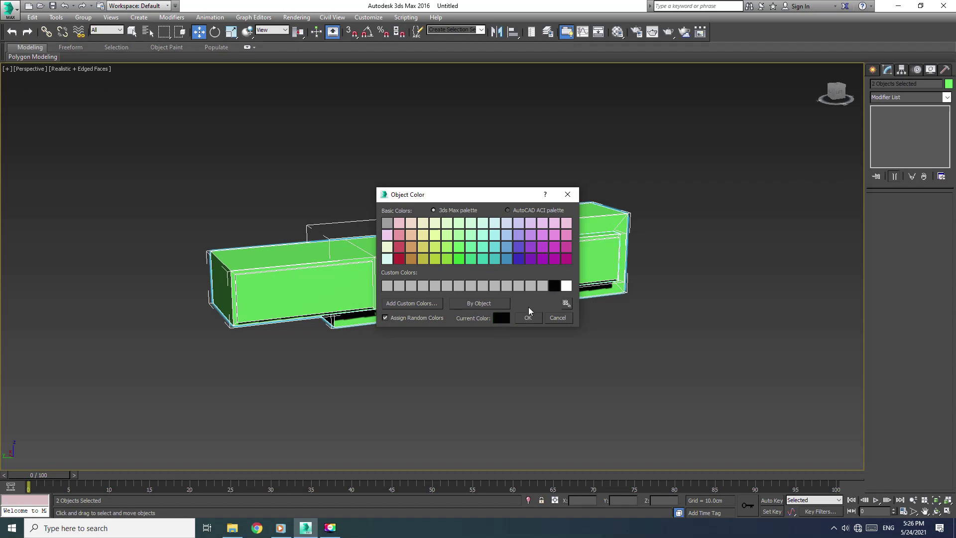
pyautogui.click(528, 317)
pyautogui.click(753, 306)
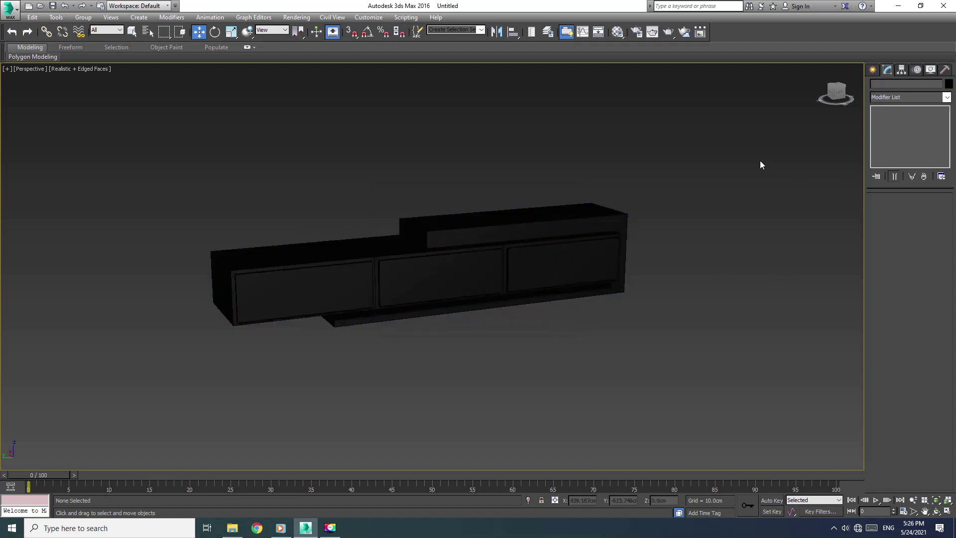
# Assign the grey 01 - Default material to both cabinet pieces.
pyautogui.moveTo(90, 399); pyautogui.dragTo(89, 387)
pyautogui.press('End')
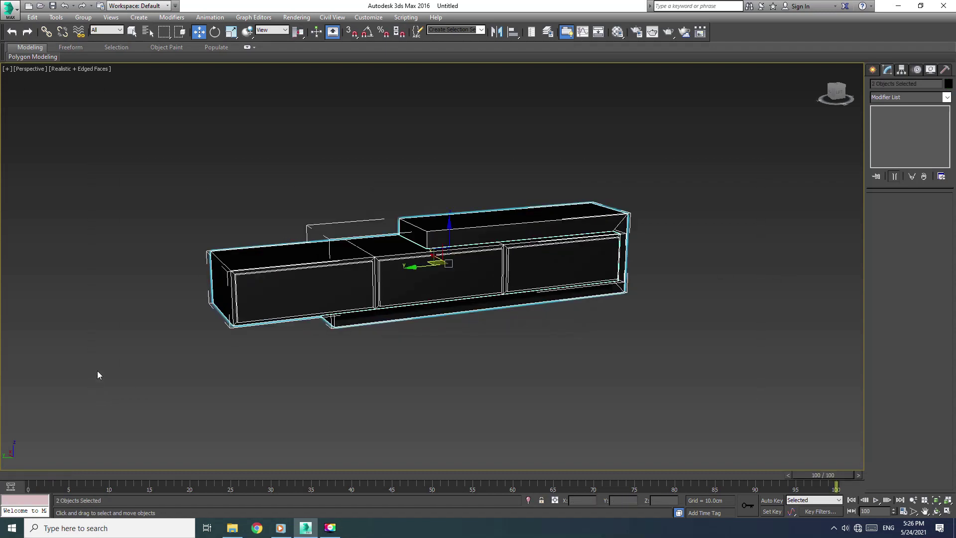
pyautogui.press('m')
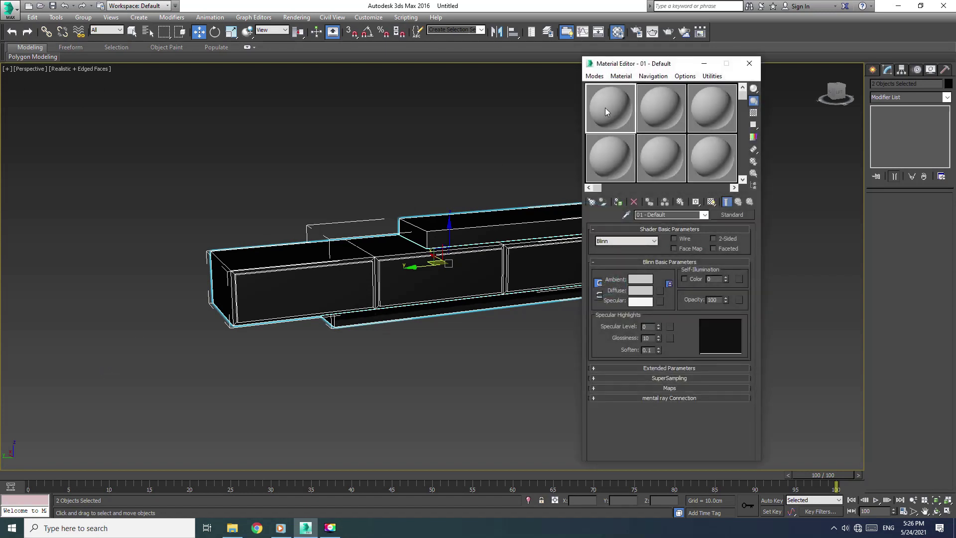
pyautogui.moveTo(606, 111); pyautogui.dragTo(408, 260)
pyautogui.click(466, 285)
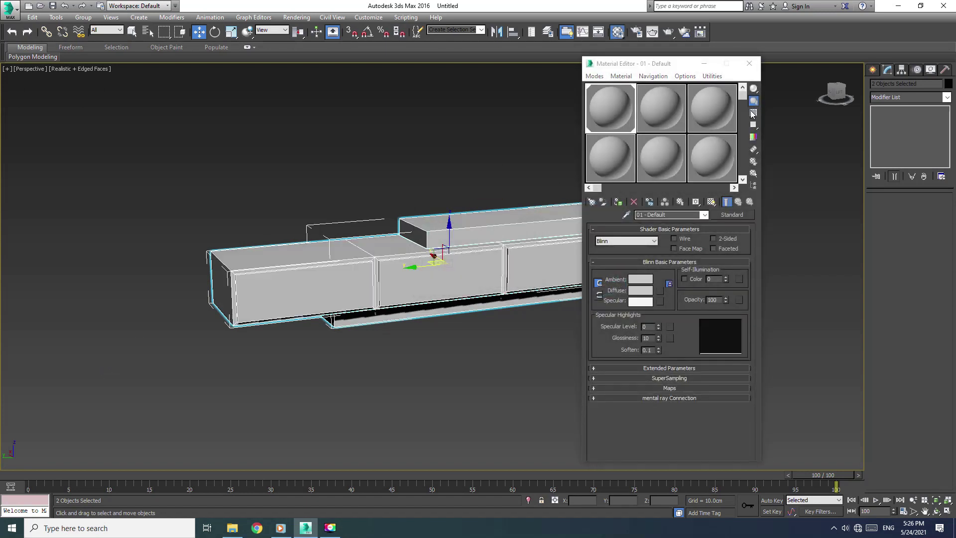
pyautogui.click(750, 64)
pyautogui.click(634, 366)
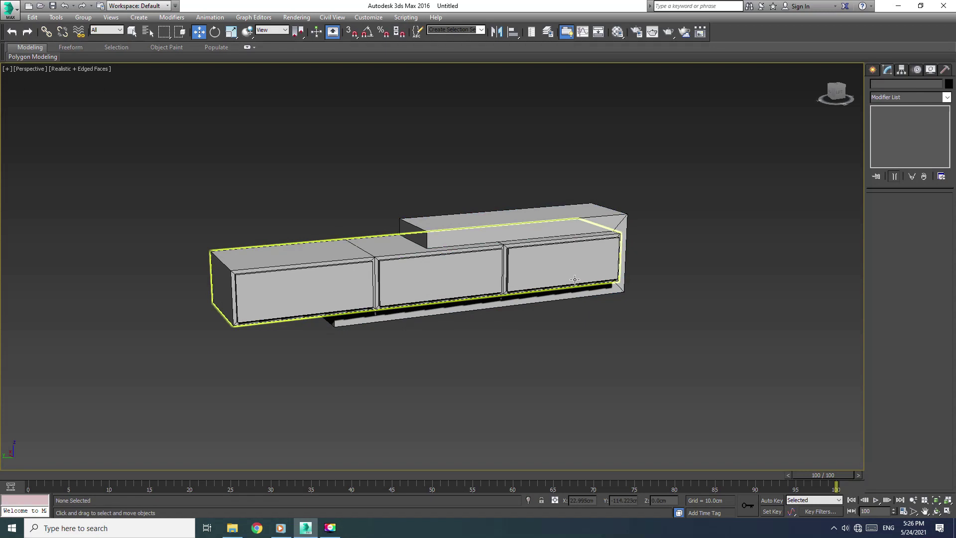
pyautogui.moveTo(564, 280)
pyautogui.keyDown('alt'); pyautogui.mouseDown(button='middle')
pyautogui.moveTo(561, 171)
pyautogui.moveTo(570, 276)
pyautogui.mouseUp(button='middle'); pyautogui.keyUp('alt')
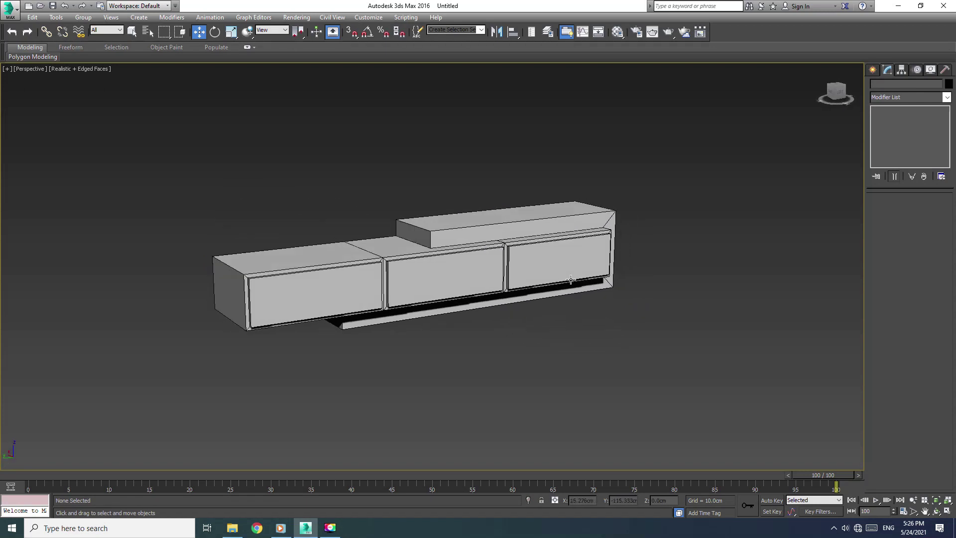